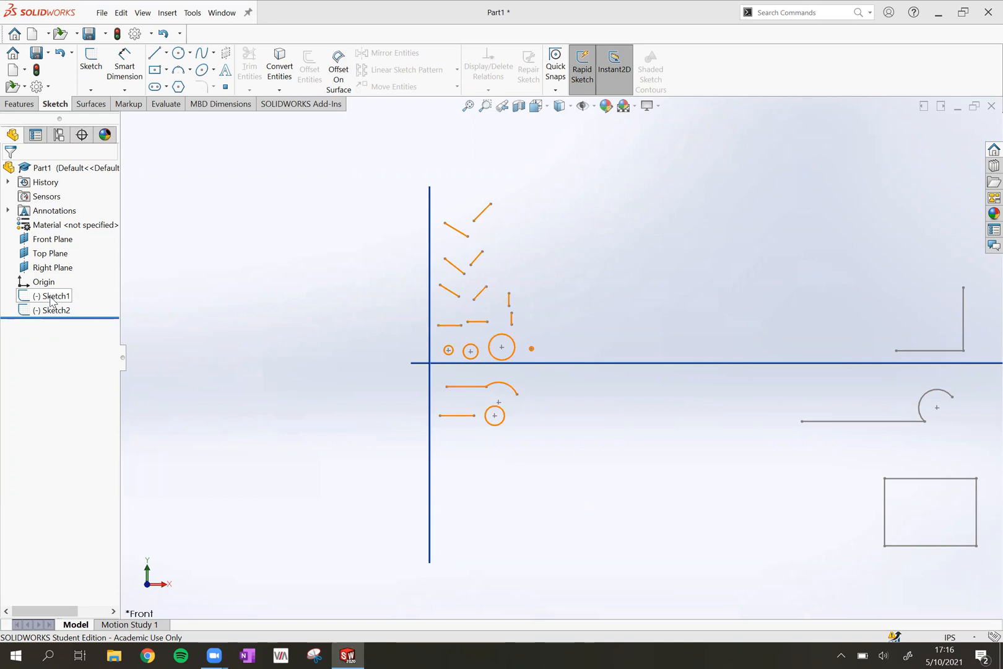
# Open the existing Sketch1 for editing.
pyautogui.click(52, 302)
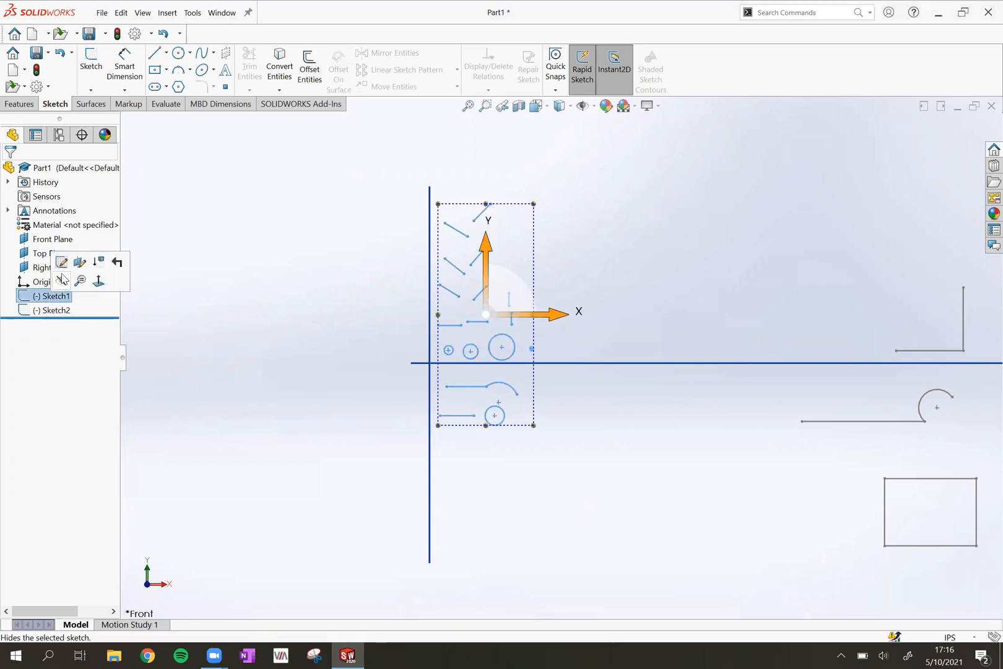
pyautogui.click(61, 263)
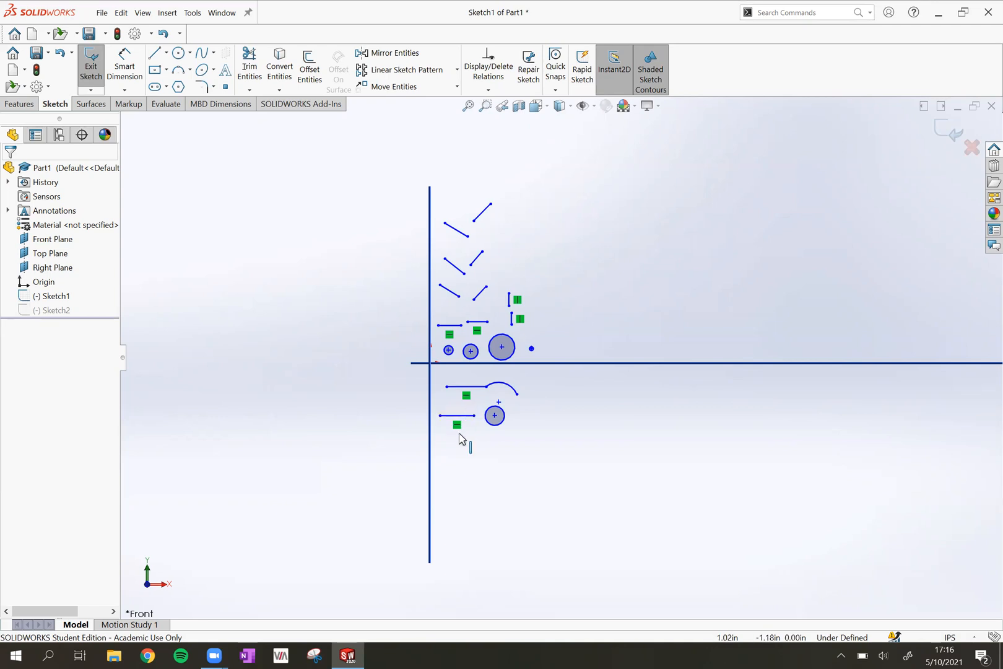
# Toggle the display of sketch relations off and back on several times.
pyautogui.click(595, 106)
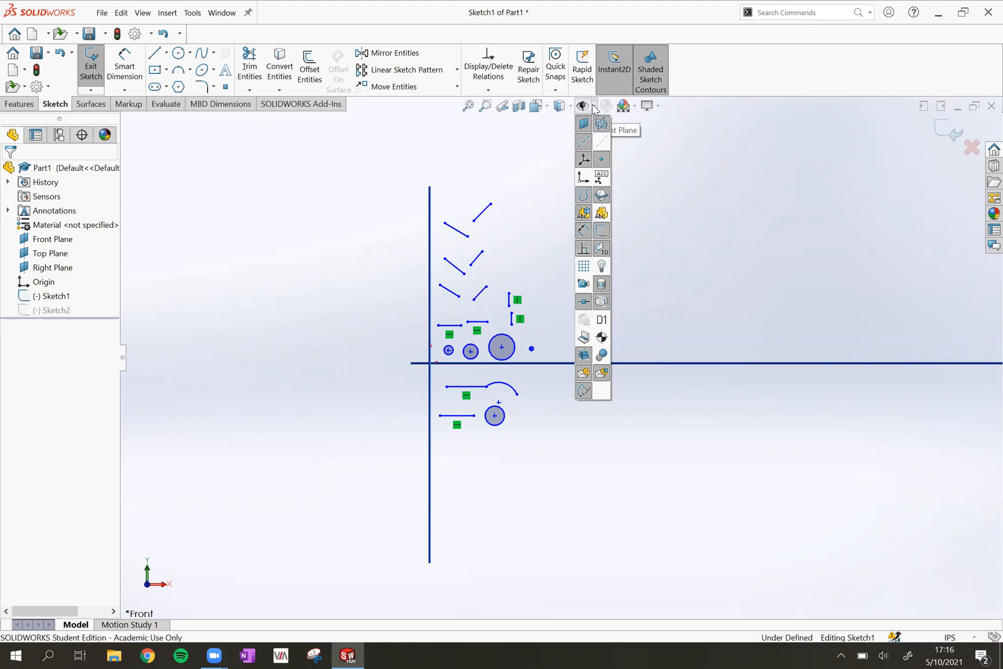
pyautogui.click(584, 251)
pyautogui.click(585, 250)
pyautogui.click(584, 250)
pyautogui.click(584, 251)
pyautogui.click(585, 250)
pyautogui.click(584, 250)
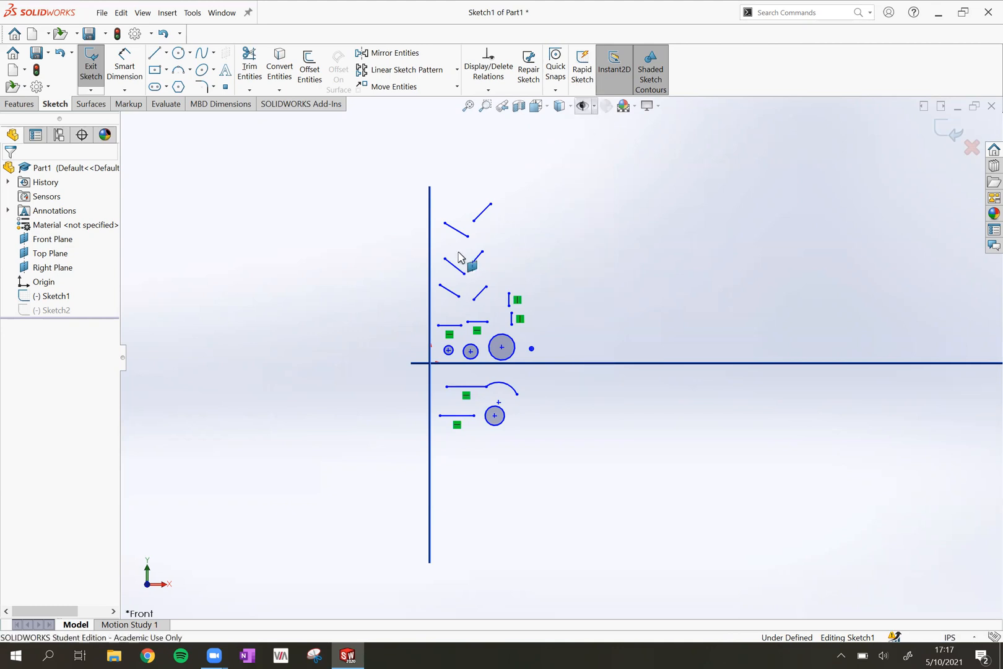
# Sketch a horizontal line about 4.26 in long in the empty area below the existing sketch entities.
pyautogui.click(155, 54)
pyautogui.click(511, 534)
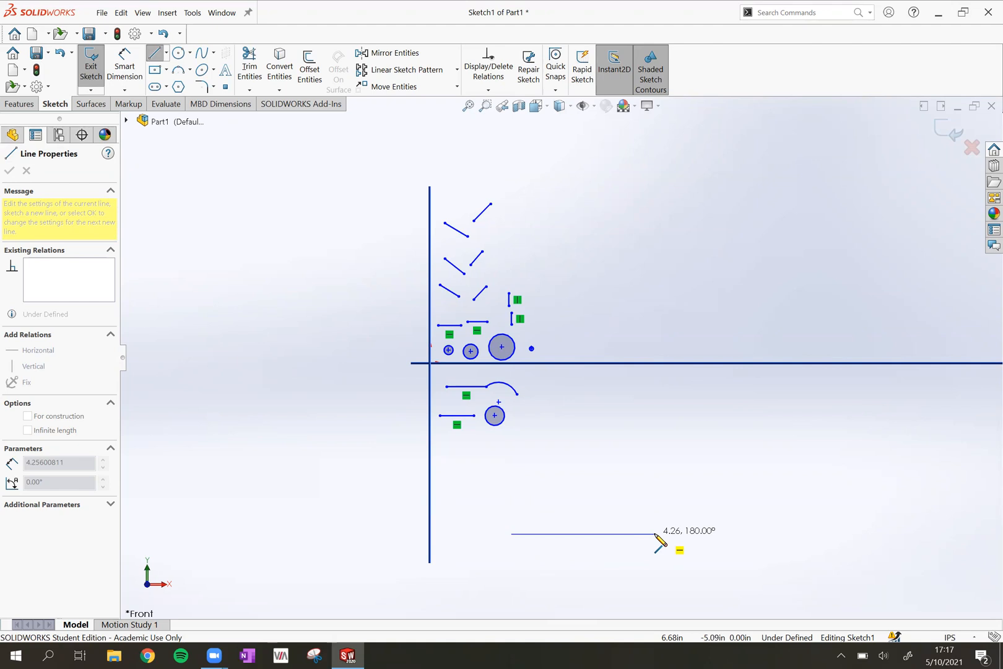
pyautogui.doubleClick(655, 533)
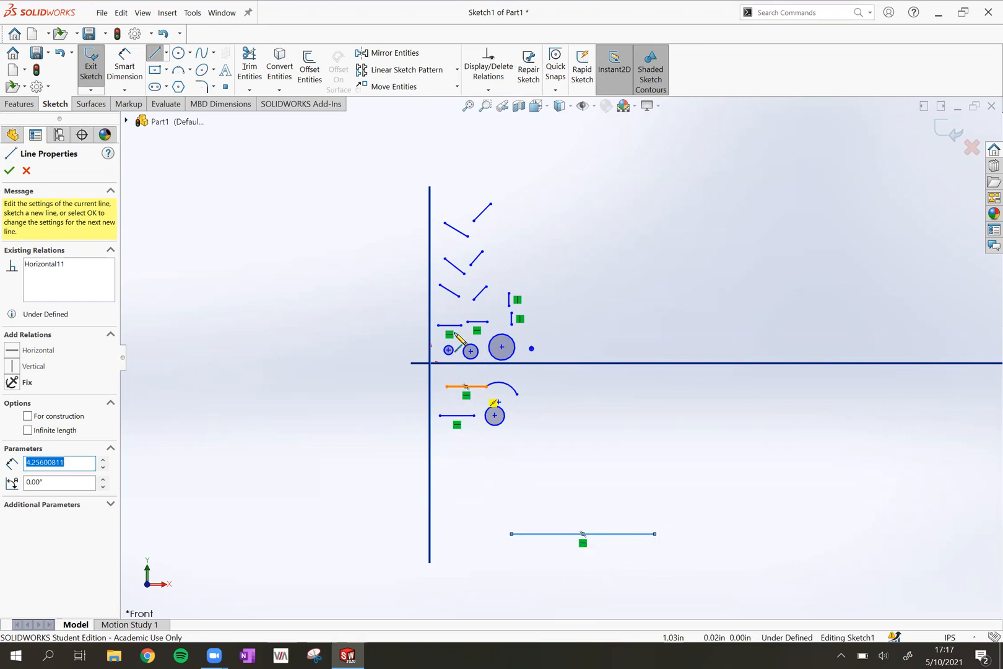
# Remove the new long horizontal line with a power trim and finish trimming.
pyautogui.click(246, 65)
pyautogui.moveTo(604, 546); pyautogui.dragTo(602, 523)
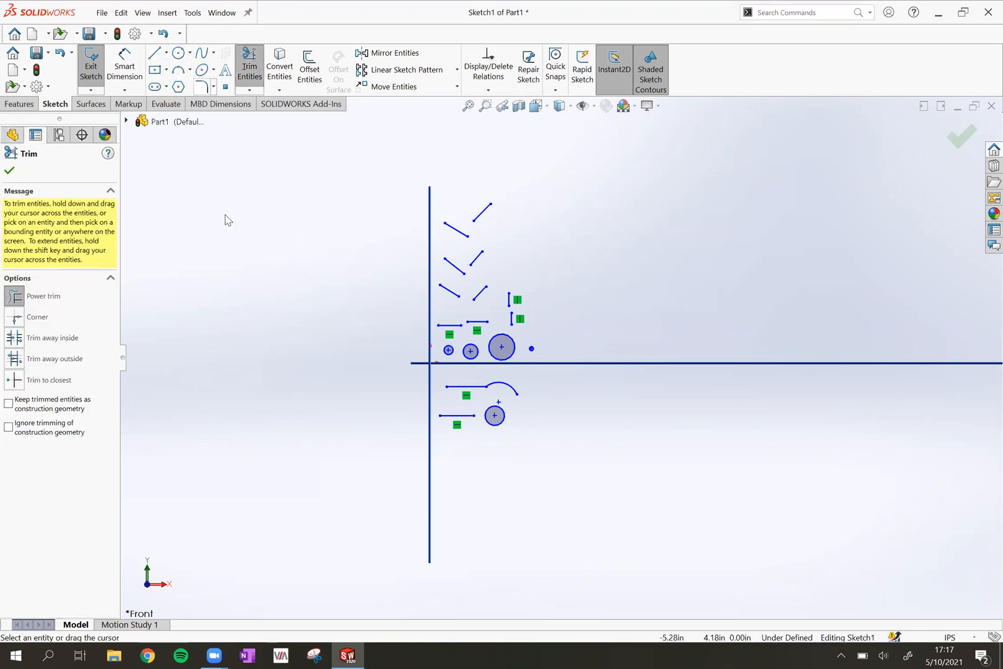
pyautogui.click(9, 172)
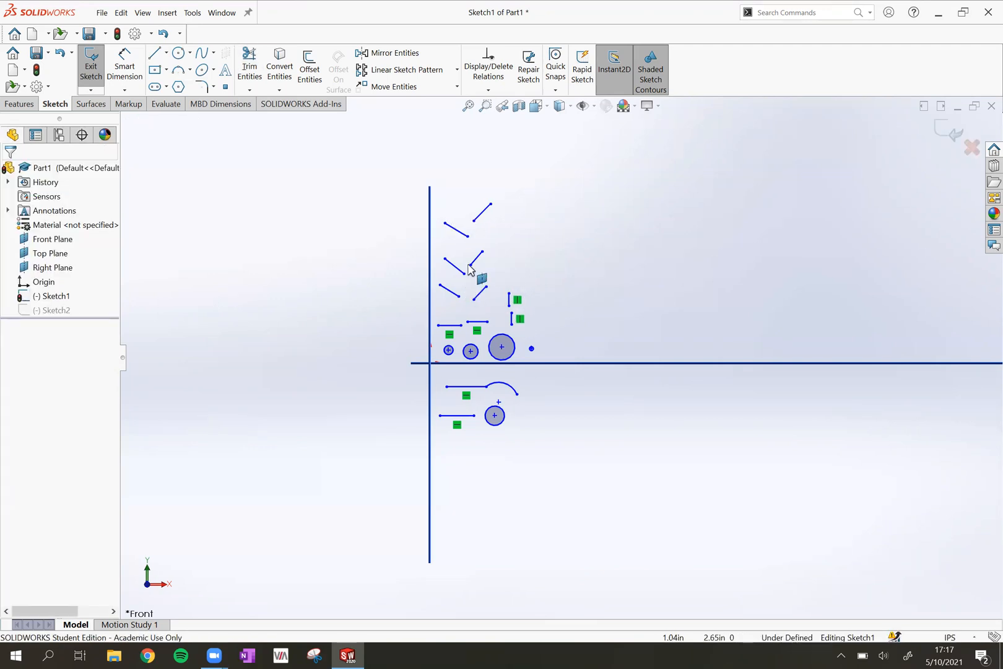
# Add a Vertical relation to the slanted line at the upper right of the sketch.
pyautogui.scroll(1, 493, 220)
pyautogui.scroll(-3, 492, 267)
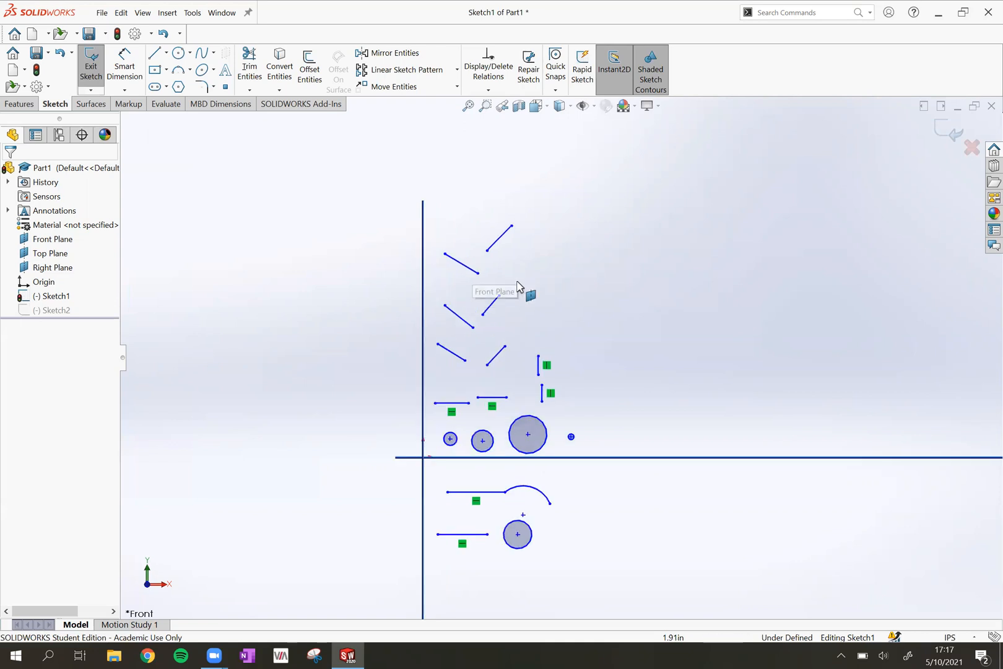
pyautogui.scroll(-2, 503, 278)
pyautogui.scroll(-1, 503, 277)
pyautogui.scroll(-1, 513, 277)
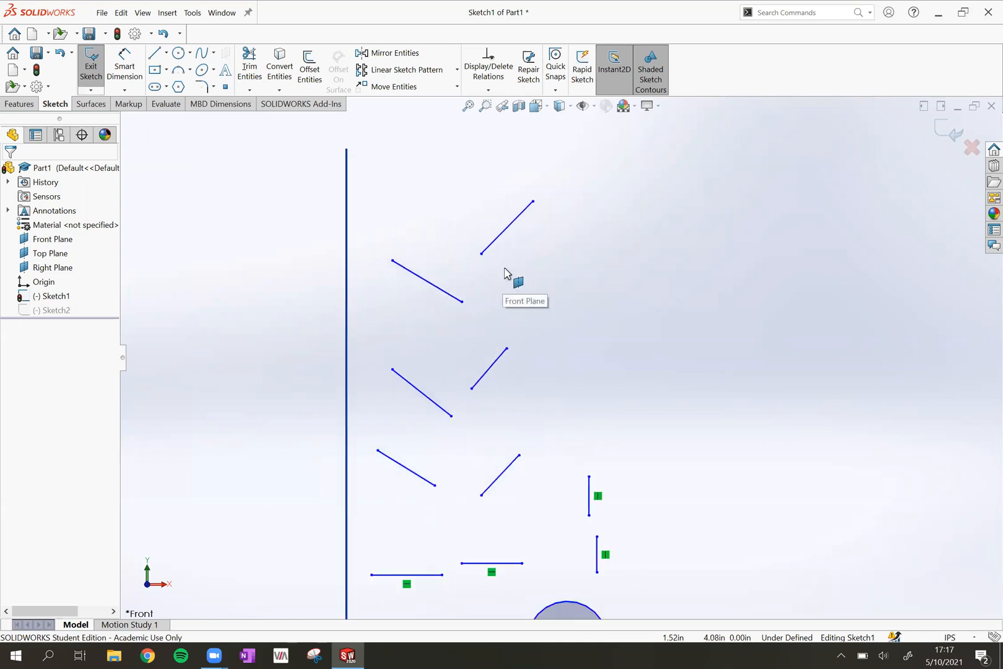
pyautogui.click(523, 217)
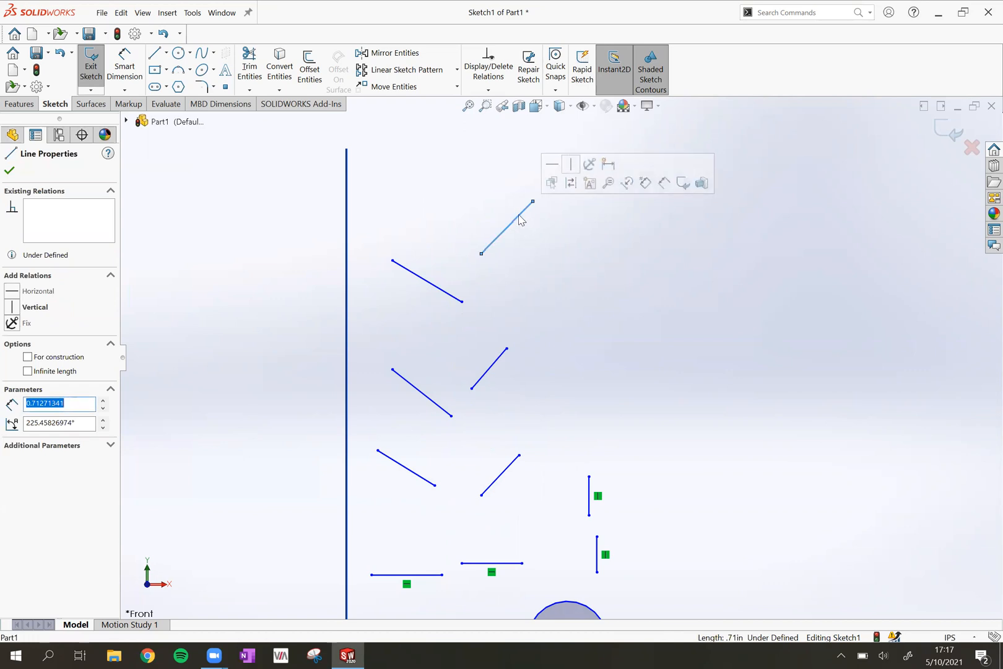
pyautogui.click(571, 164)
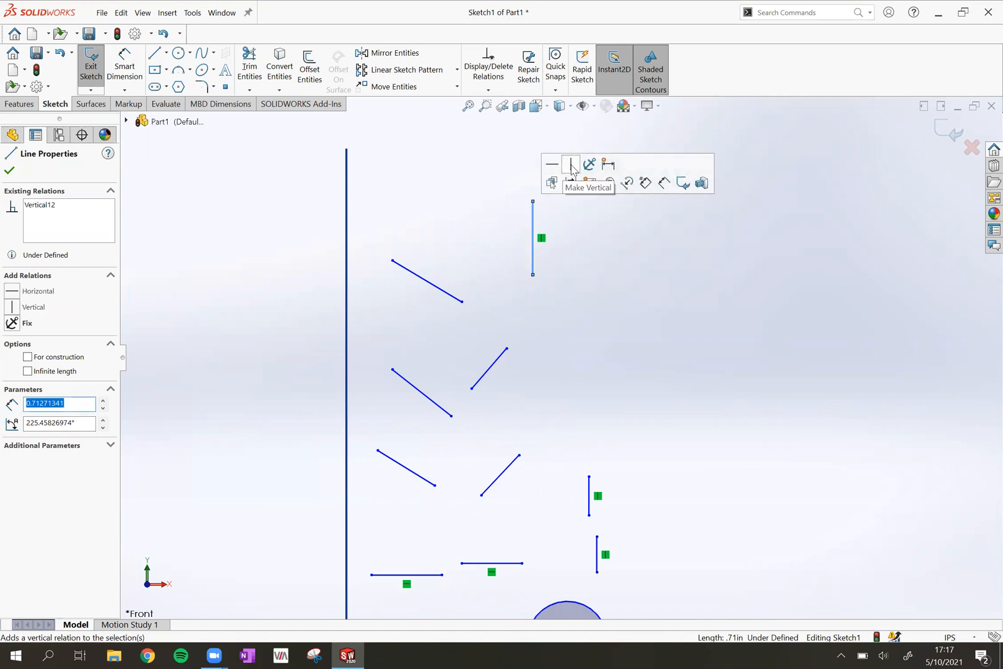
# Add a Horizontal relation to the slanted line at the upper left of the sketch.
pyautogui.click(437, 291)
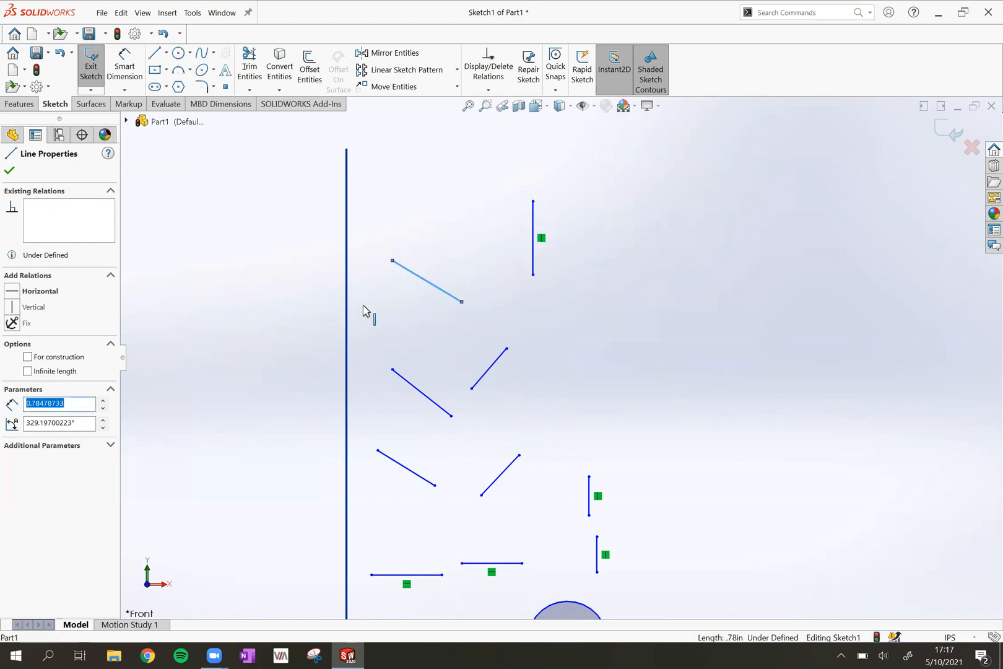
pyautogui.click(440, 289)
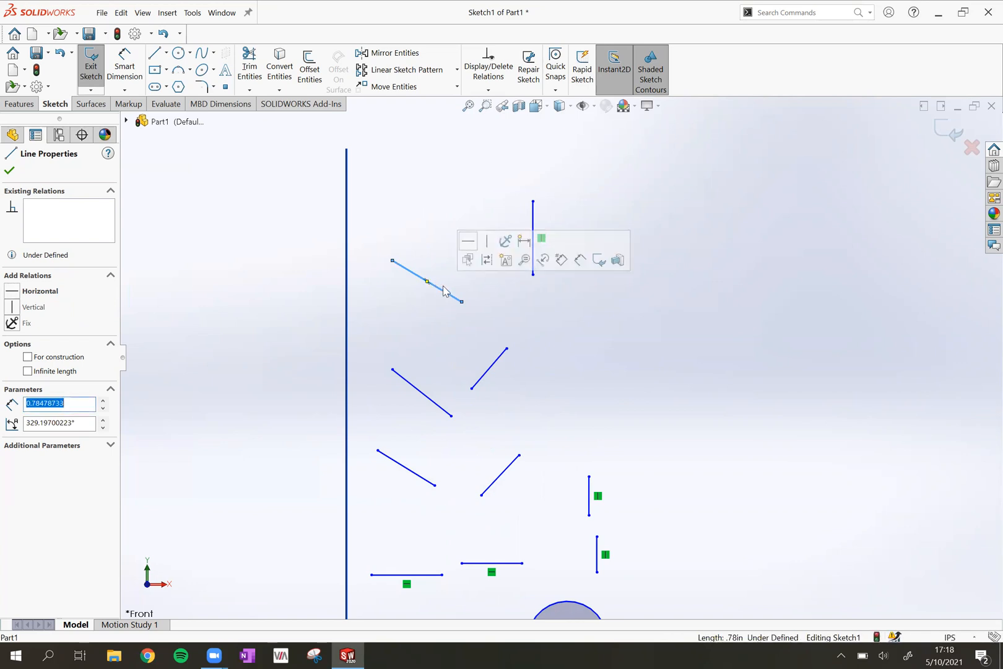
pyautogui.click(13, 292)
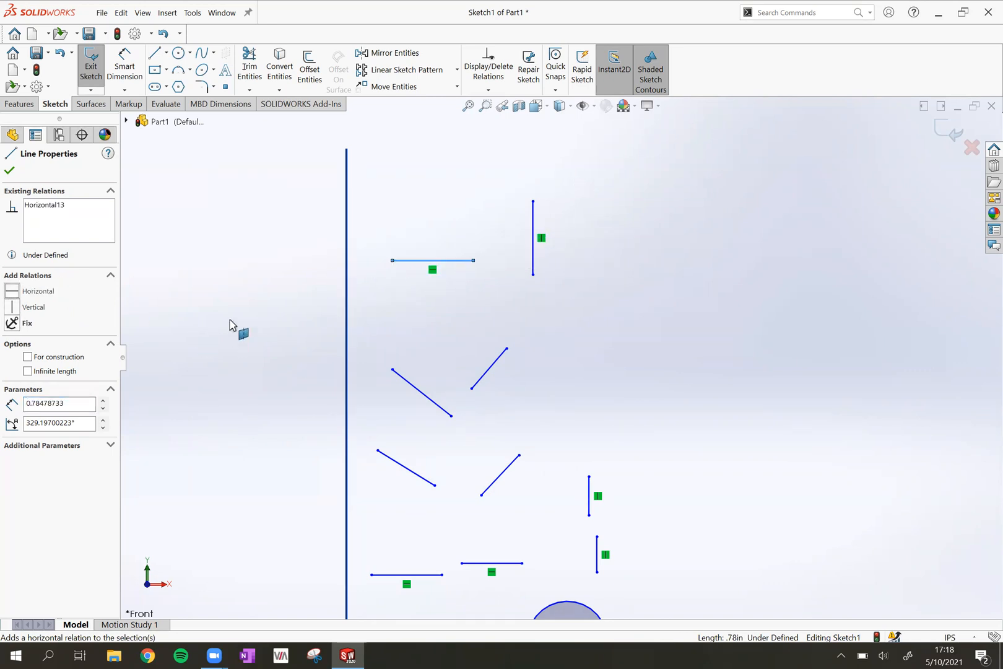
pyautogui.click(416, 283)
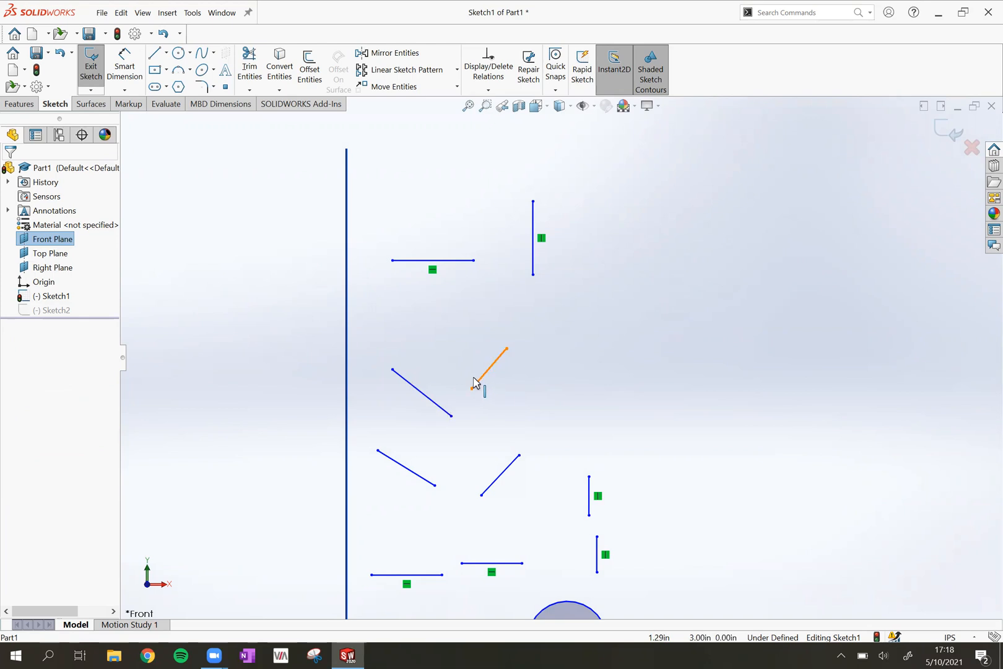
# Make the middle pair of slanted lines perpendicular, and shift the shorter line up and to the left by its upper endpoint.
pyautogui.click(502, 362)
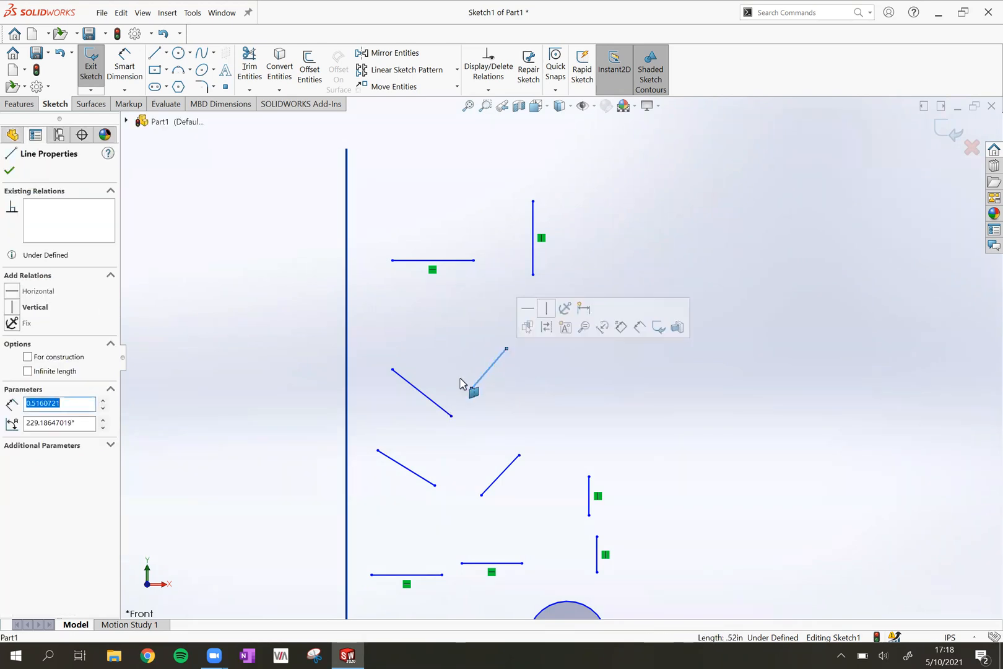
pyautogui.click(404, 382)
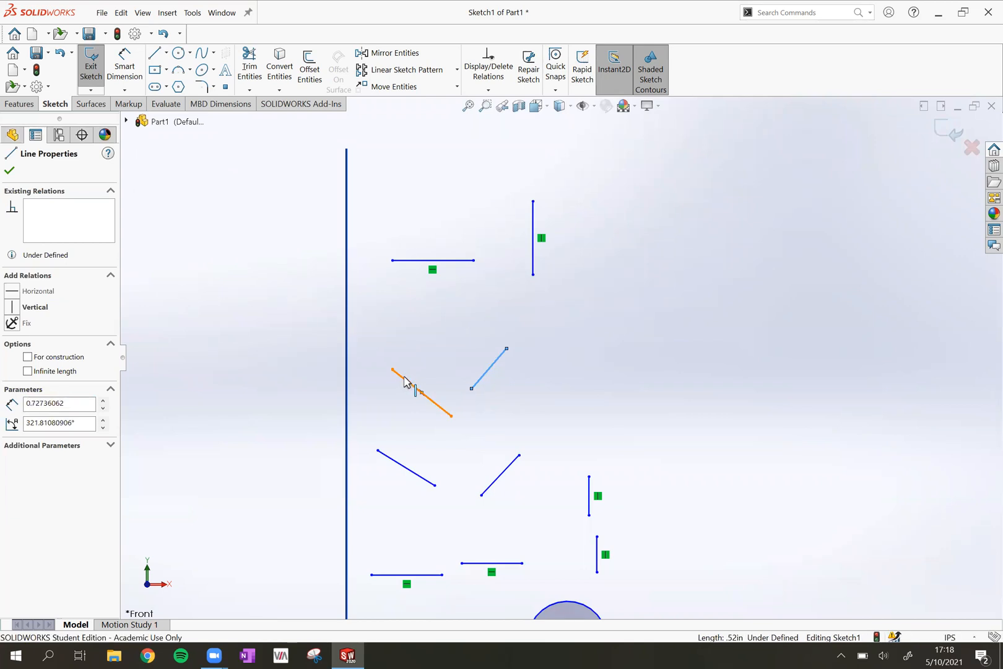
pyautogui.keyDown('ctrl'); pyautogui.click(405, 382); pyautogui.keyUp('ctrl')
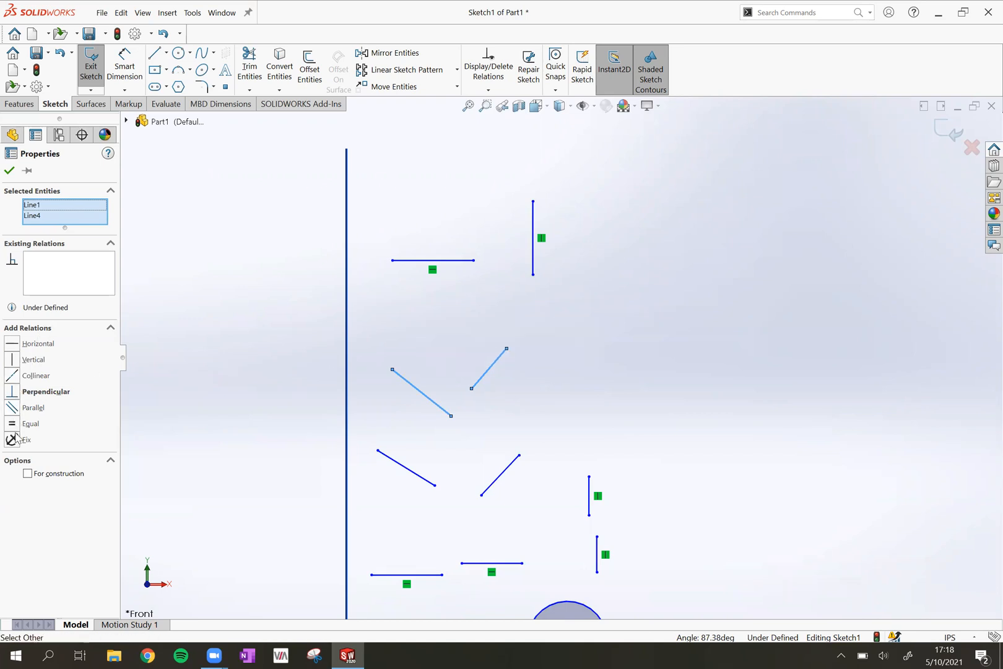
pyautogui.click(13, 395)
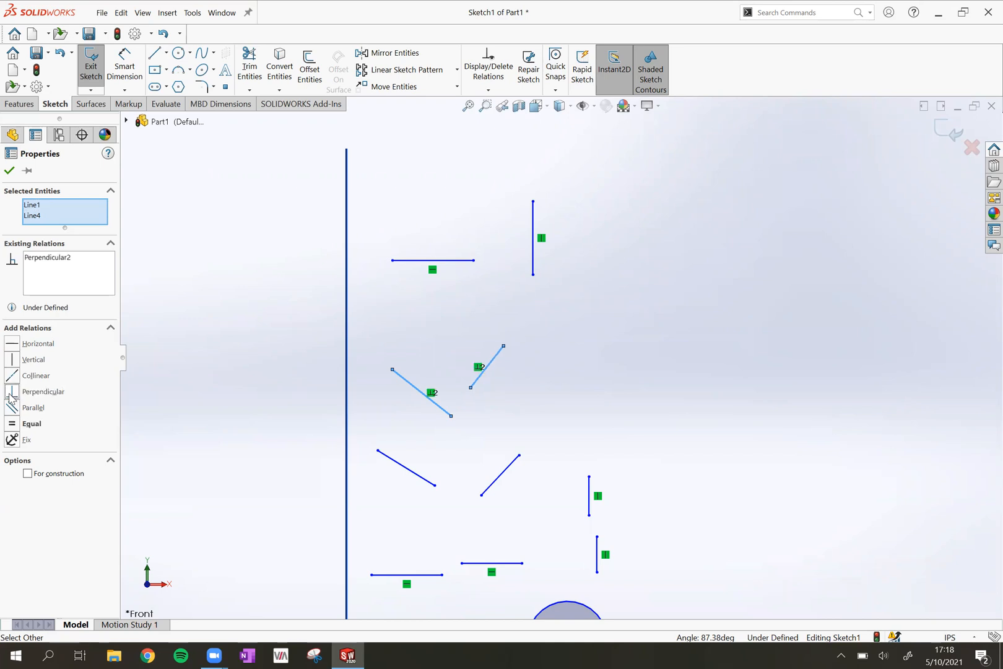
pyautogui.click(618, 369)
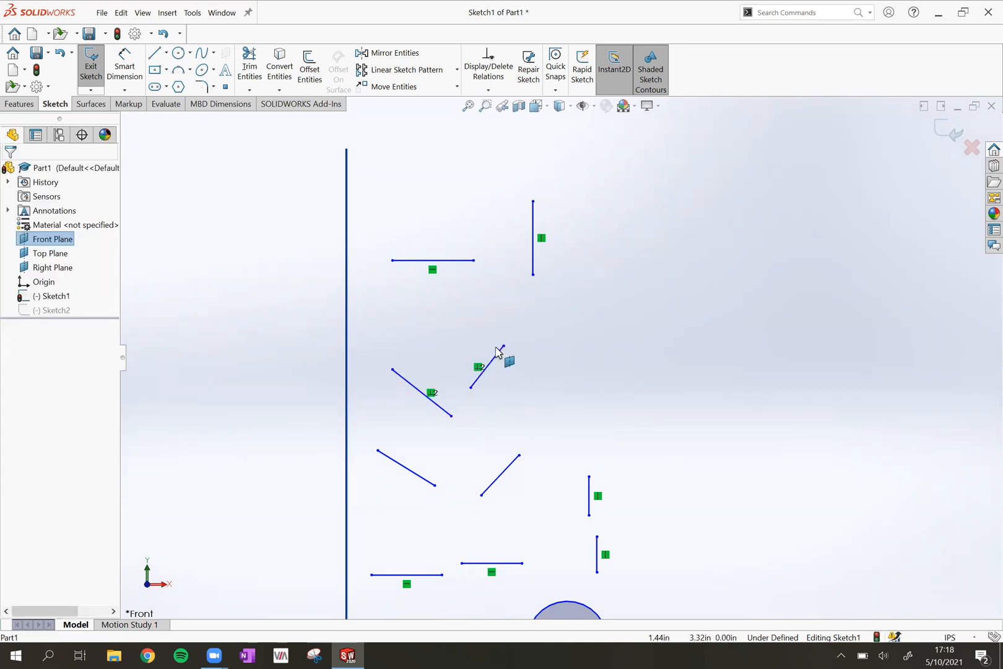
pyautogui.moveTo(503, 345); pyautogui.dragTo(482, 326)
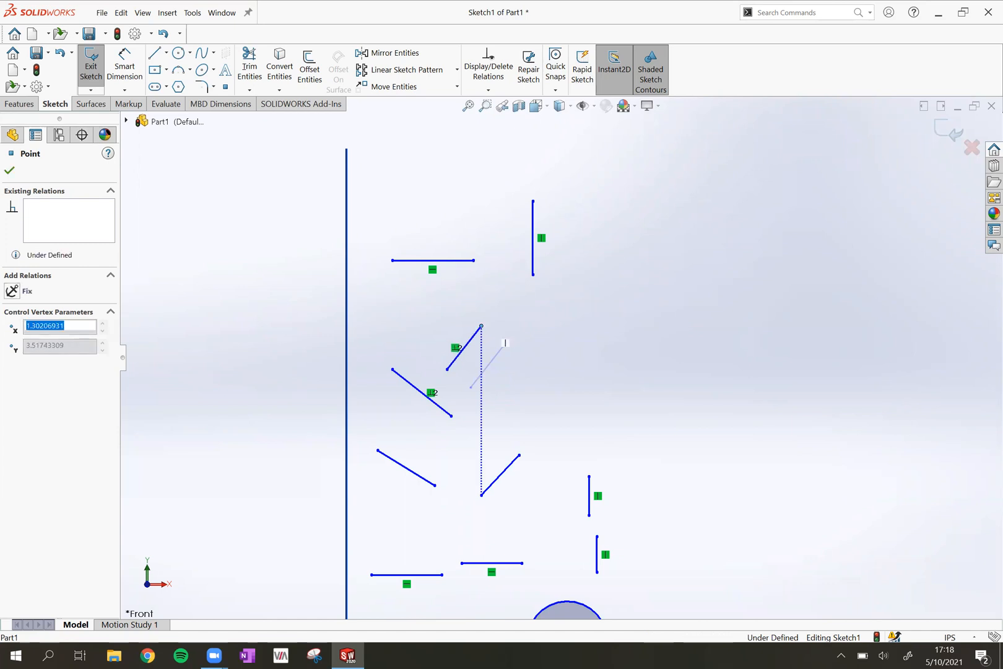
# Make the lower pair of slanted lines parallel, and stretch the right-hand one by moving its upper endpoint left.
pyautogui.click(503, 473)
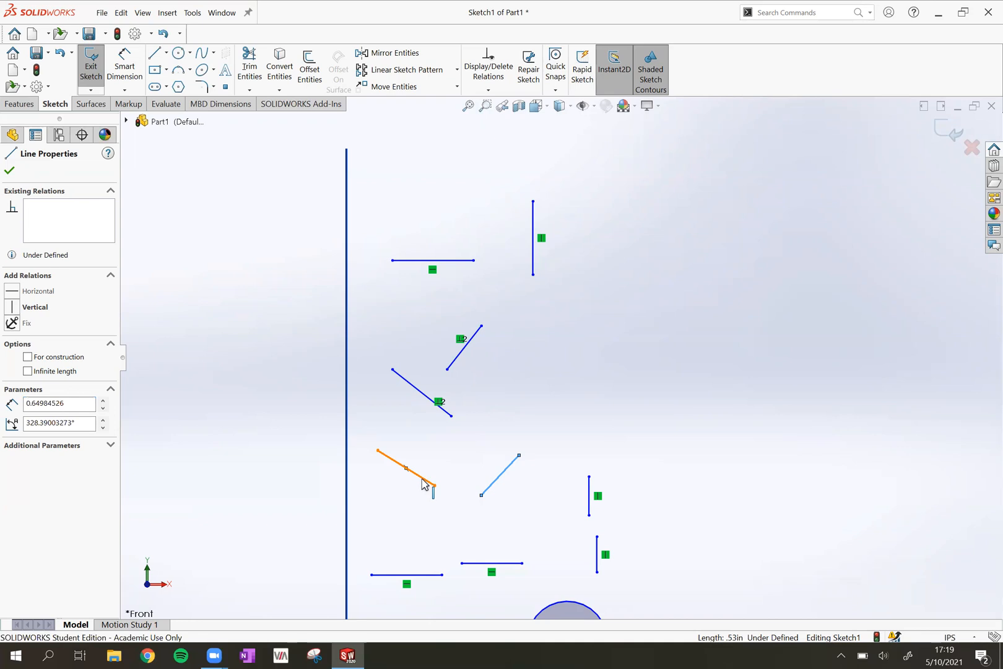
pyautogui.keyDown('ctrl'); pyautogui.click(423, 480); pyautogui.keyUp('ctrl')
pyautogui.click(12, 408)
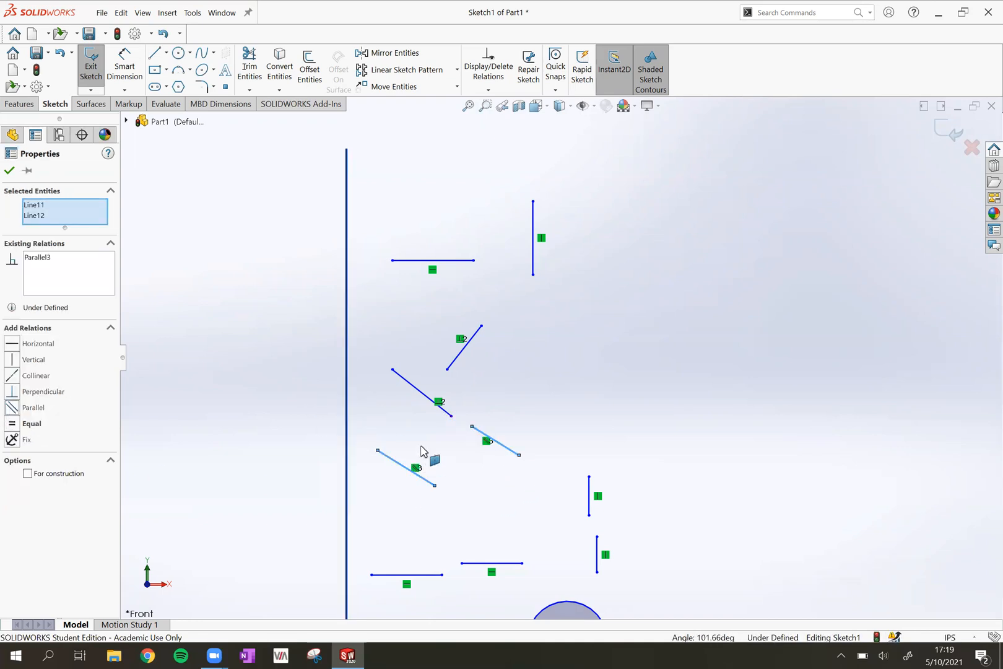
pyautogui.click(446, 454)
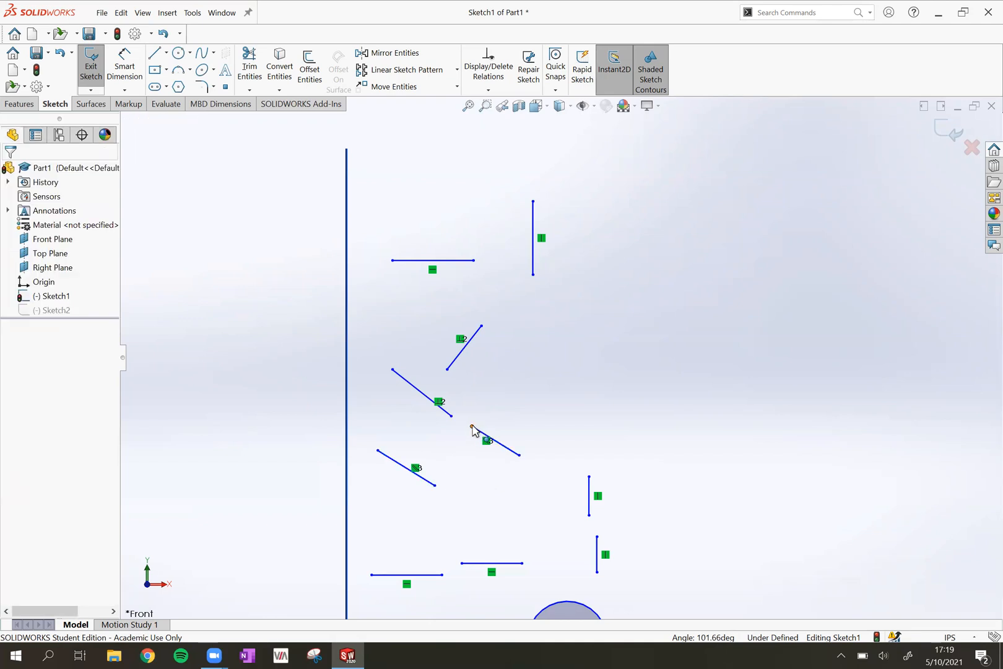
pyautogui.moveTo(453, 443); pyautogui.dragTo(404, 435)
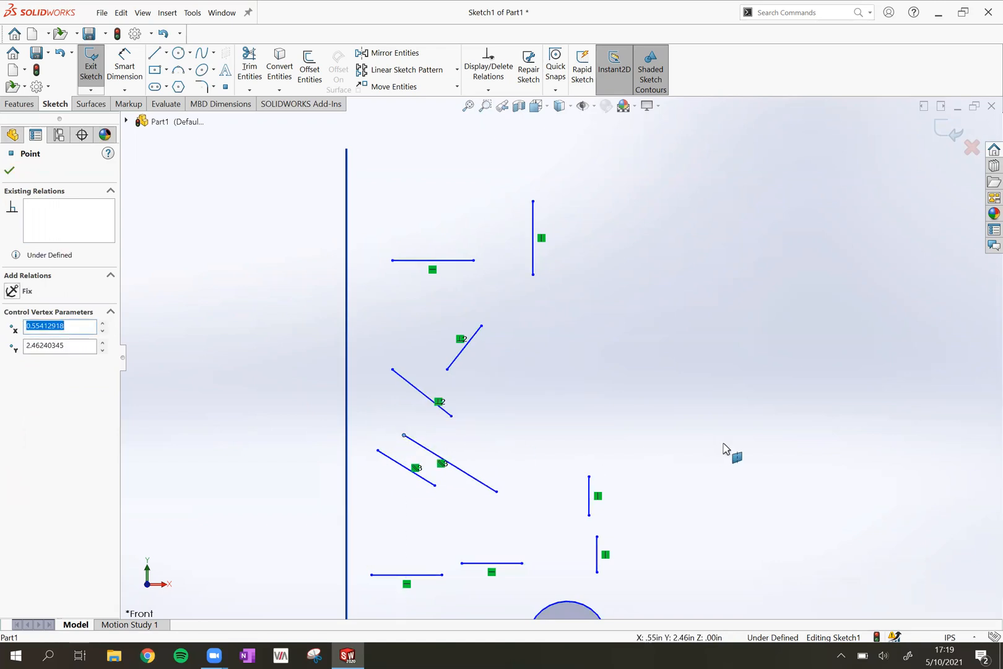
# Add a Collinear relation between the two offset vertical lines on the right of the line group.
pyautogui.scroll(2, 576, 536)
pyautogui.scroll(-4, 583, 508)
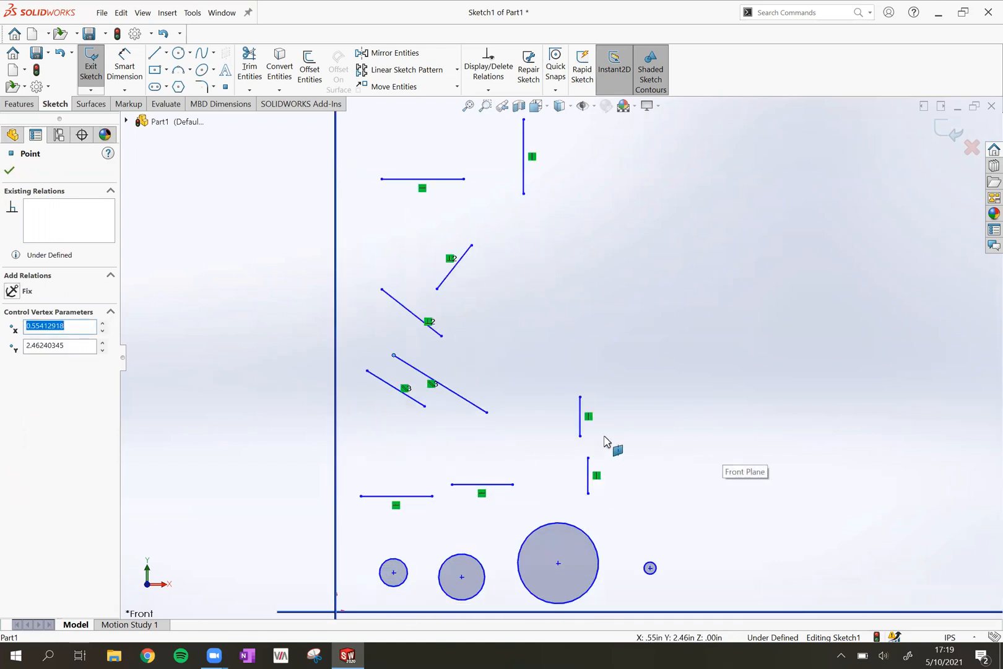
pyautogui.scroll(-1, 593, 450)
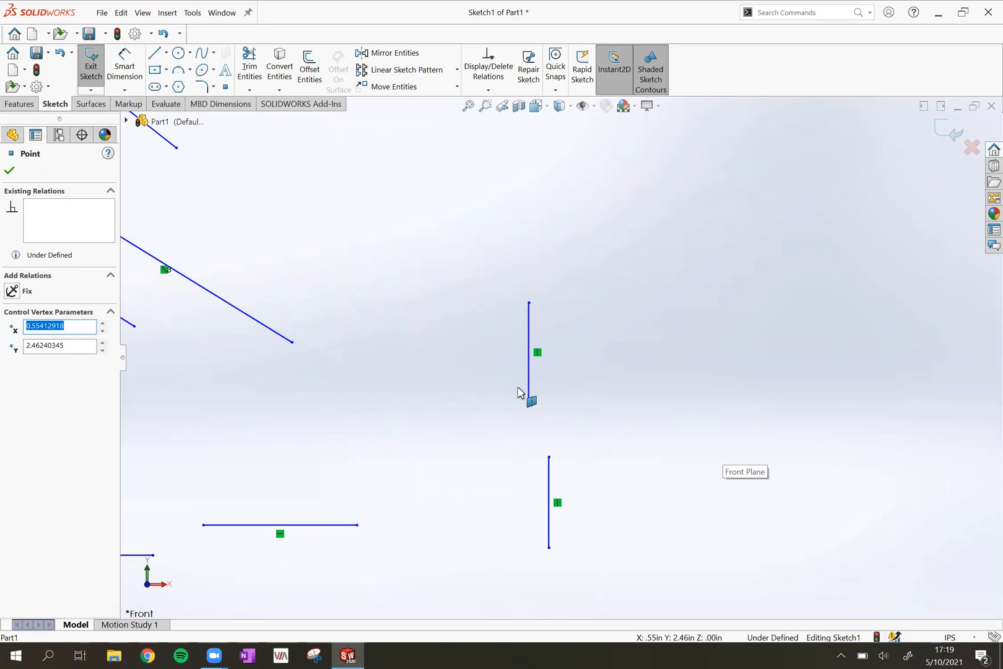
pyautogui.click(529, 351)
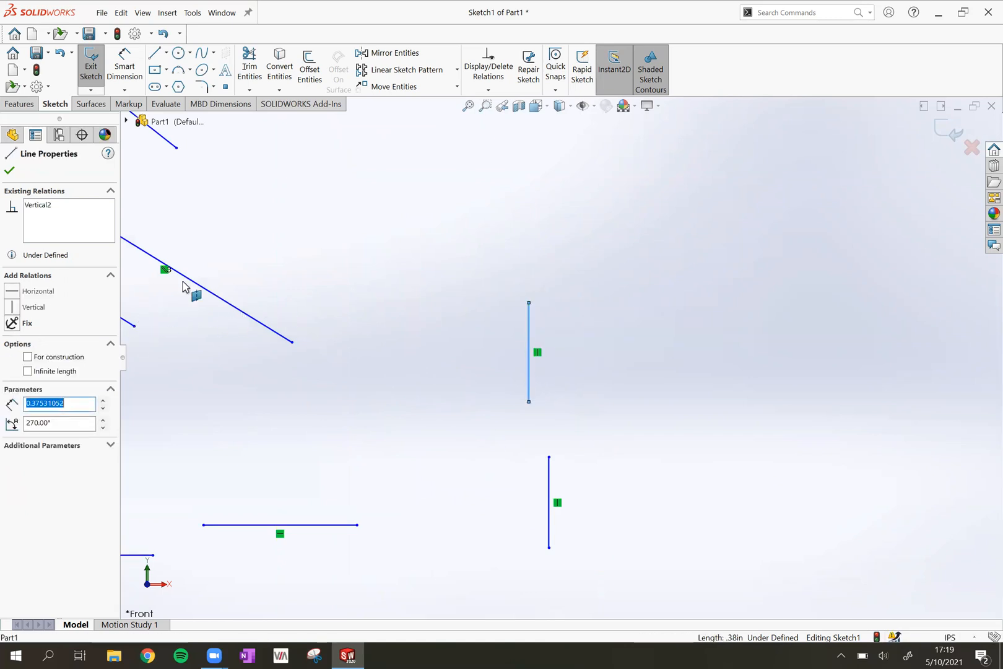
pyautogui.click(550, 475)
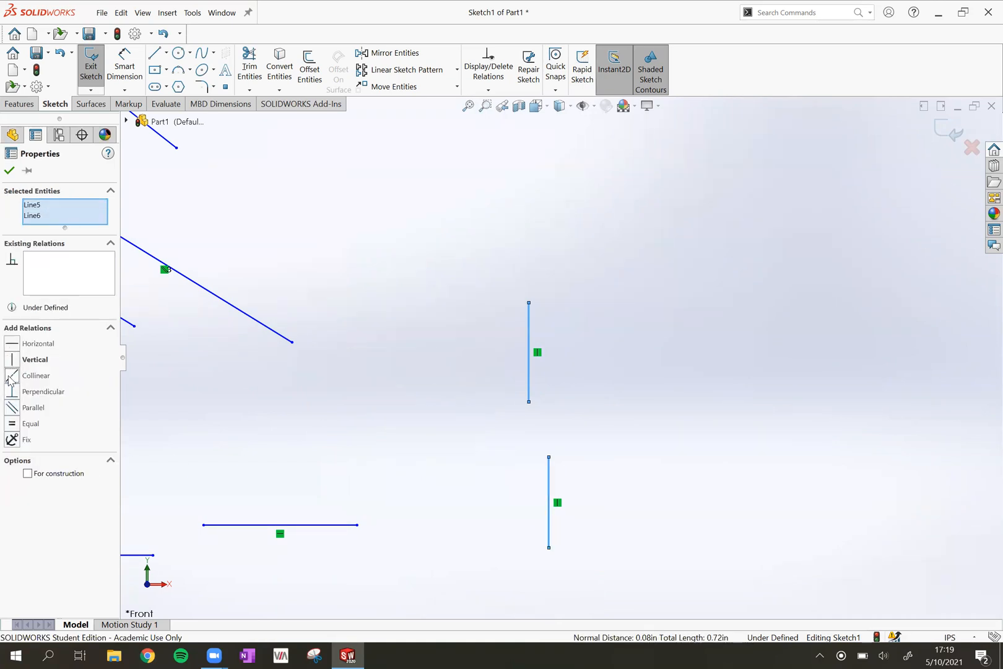
pyautogui.click(11, 375)
pyautogui.click(315, 506)
# Add a Horizontal relation between the facing endpoints of the two short horizontal lines above the circles.
pyautogui.scroll(-2, 277, 512)
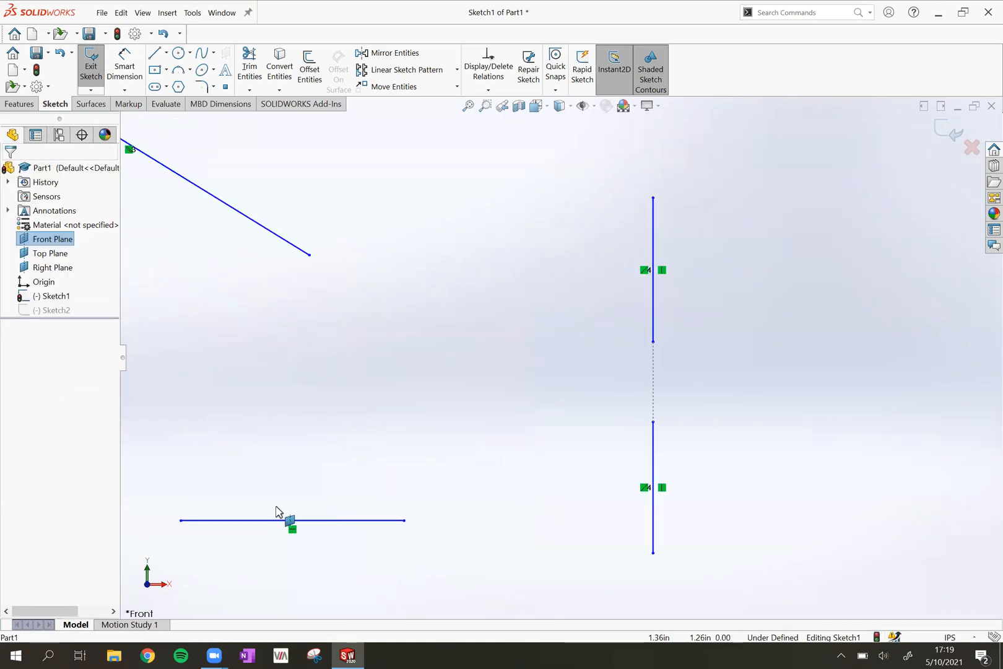
pyautogui.press('z')
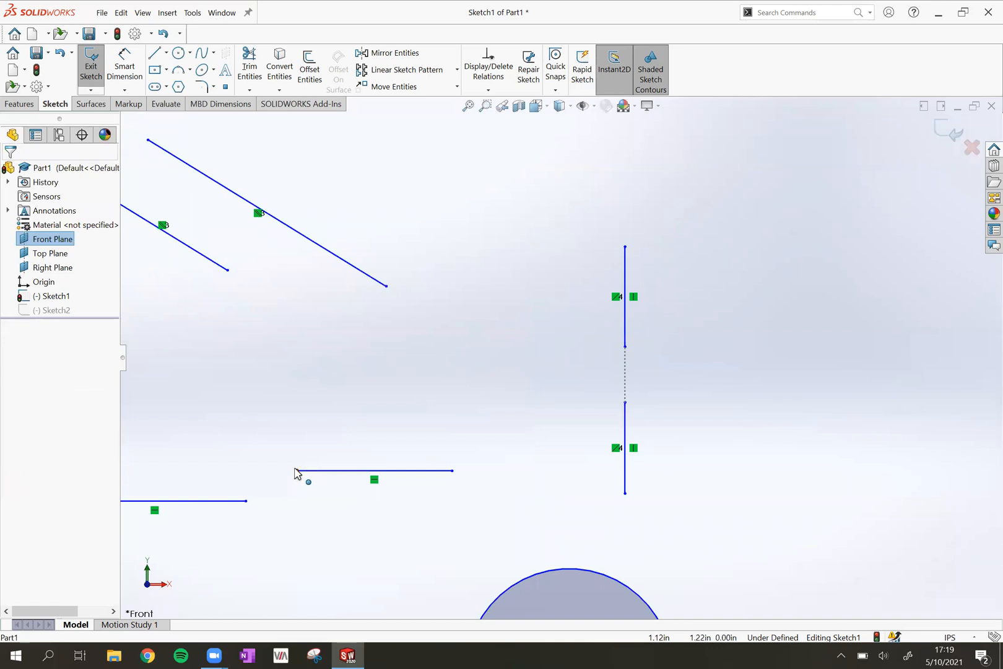
pyautogui.click(247, 503)
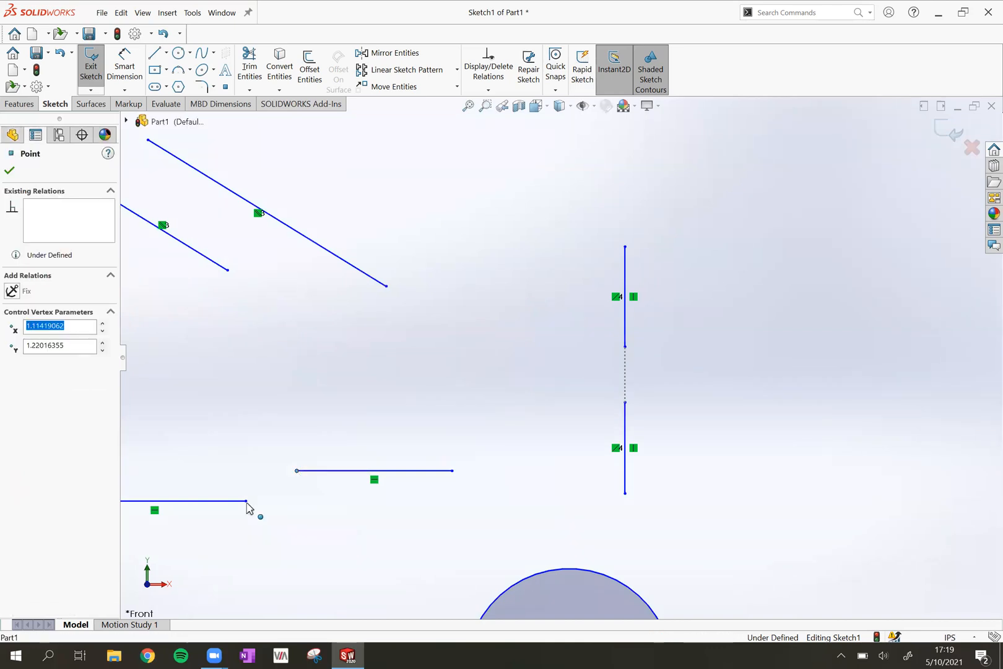
pyautogui.keyDown('ctrl'); pyautogui.click(246, 501); pyautogui.keyUp('ctrl')
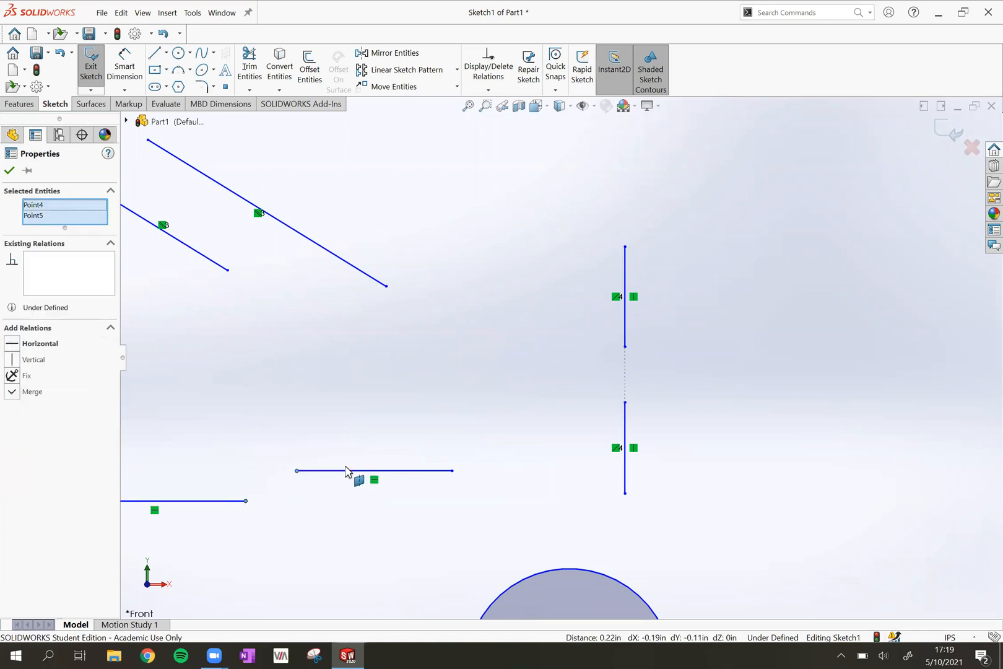
pyautogui.click(11, 347)
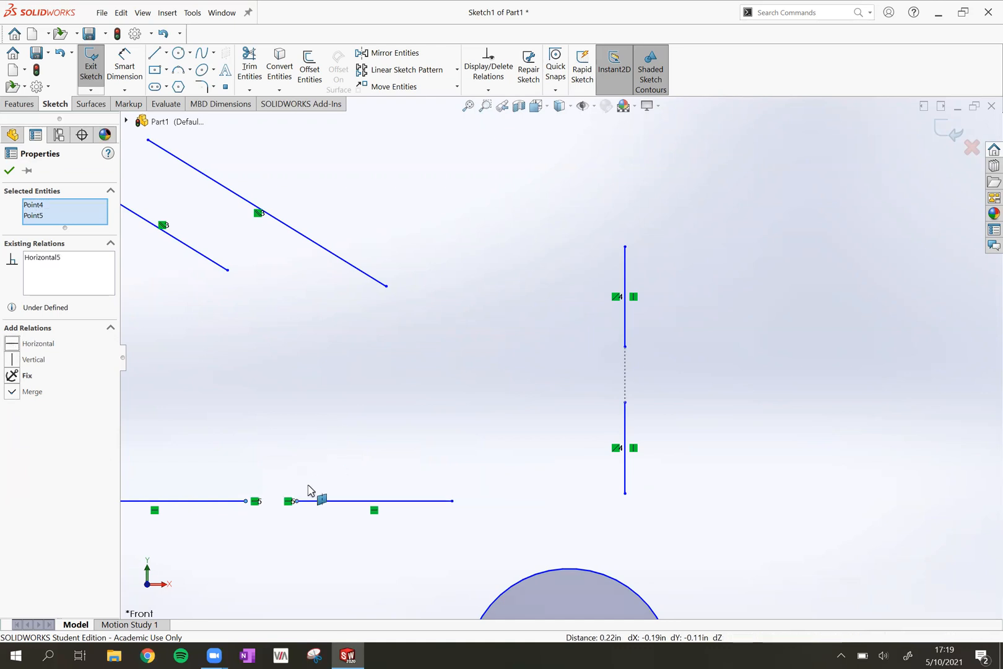
# Examine the relation markers on the vertical and horizontal line pairs and the row of circles below them.
pyautogui.click(210, 485)
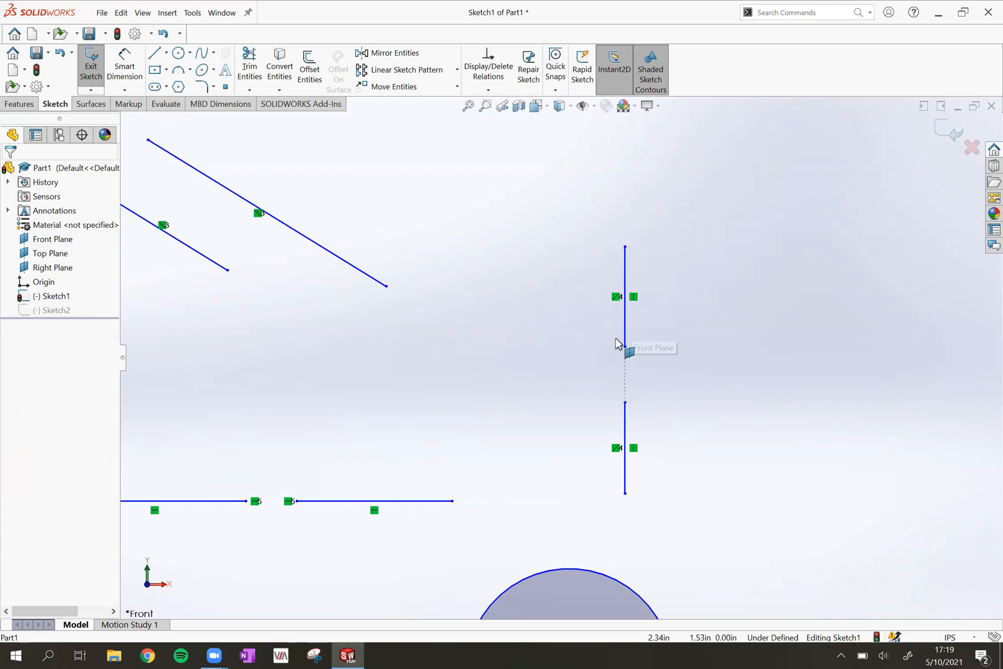
pyautogui.scroll(-1, 712, 463)
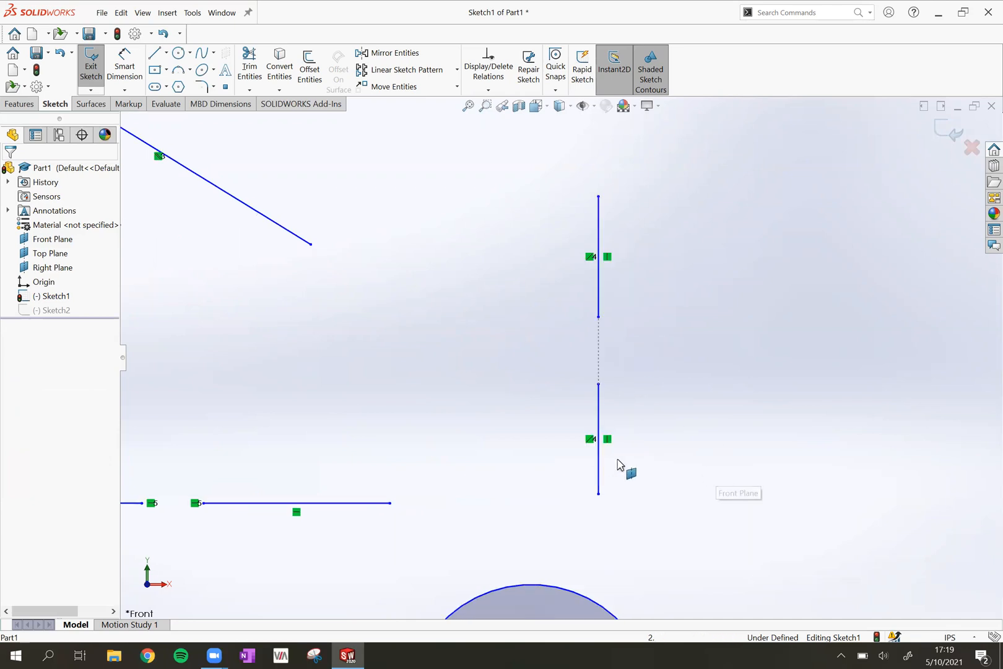
pyautogui.scroll(2, 619, 459)
pyautogui.scroll(1, 421, 298)
pyautogui.scroll(-1, 421, 299)
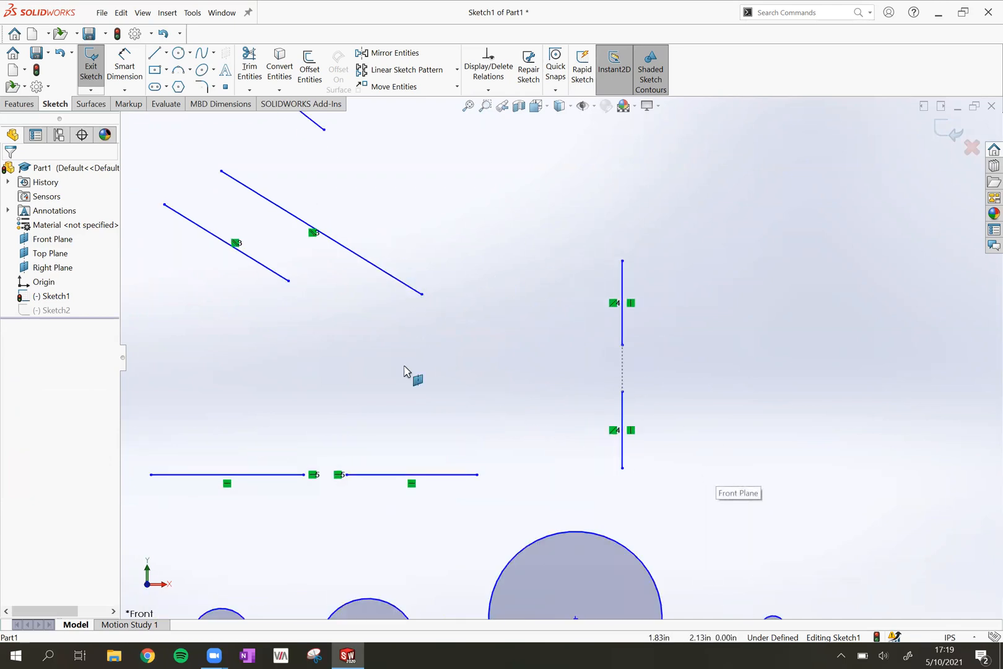
pyautogui.scroll(-1, 428, 494)
pyautogui.scroll(1, 429, 494)
pyautogui.scroll(-2, 483, 486)
pyautogui.scroll(5, 547, 479)
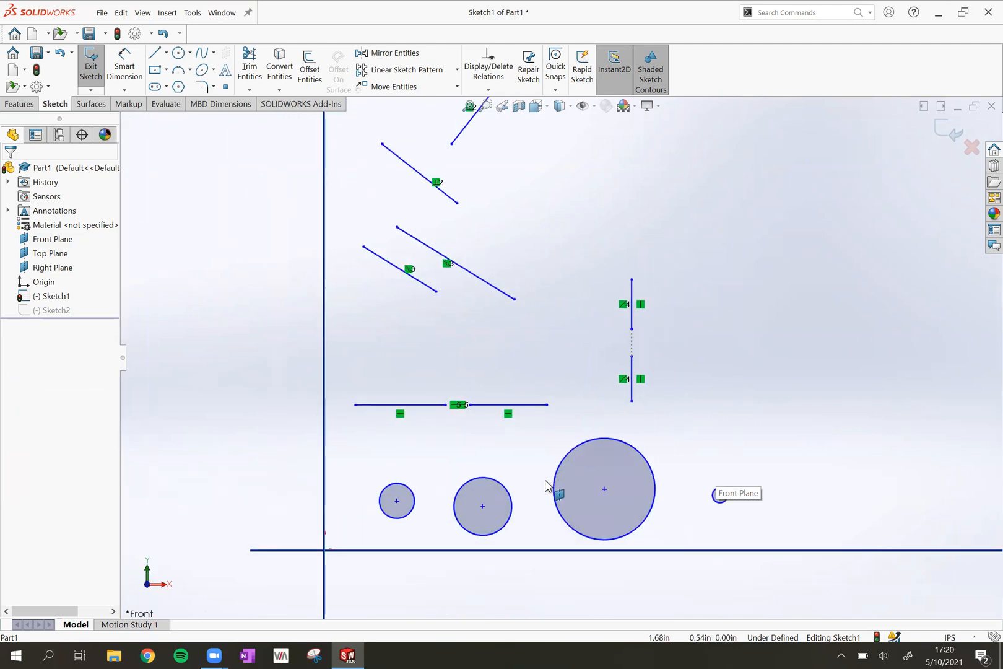
pyautogui.scroll(1, 583, 317)
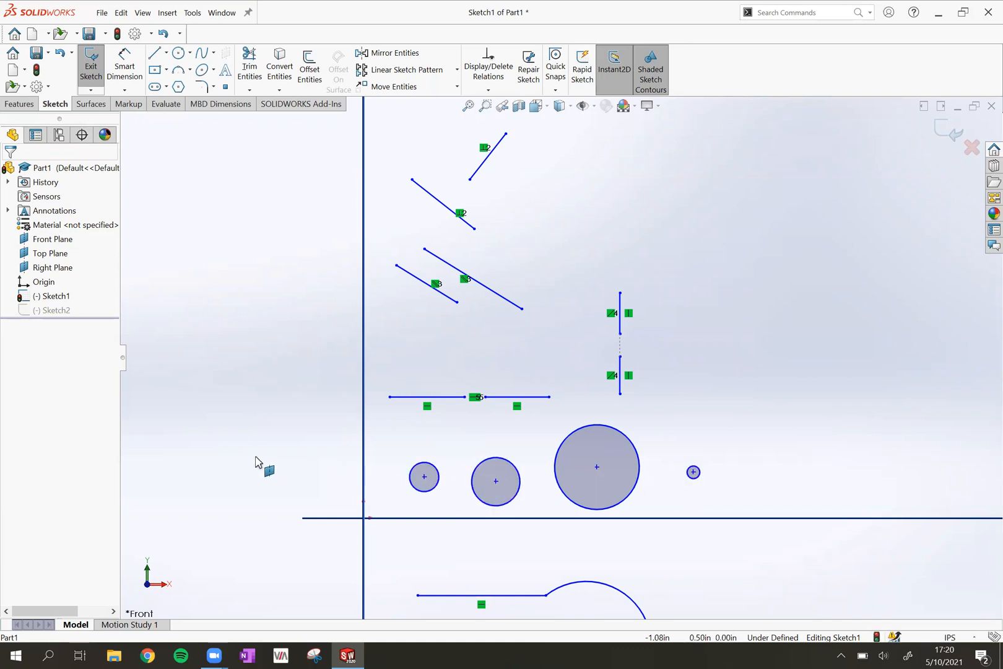
# Dimension the leftmost circle in the row with a diameter of 0.25 in.
pyautogui.click(124, 65)
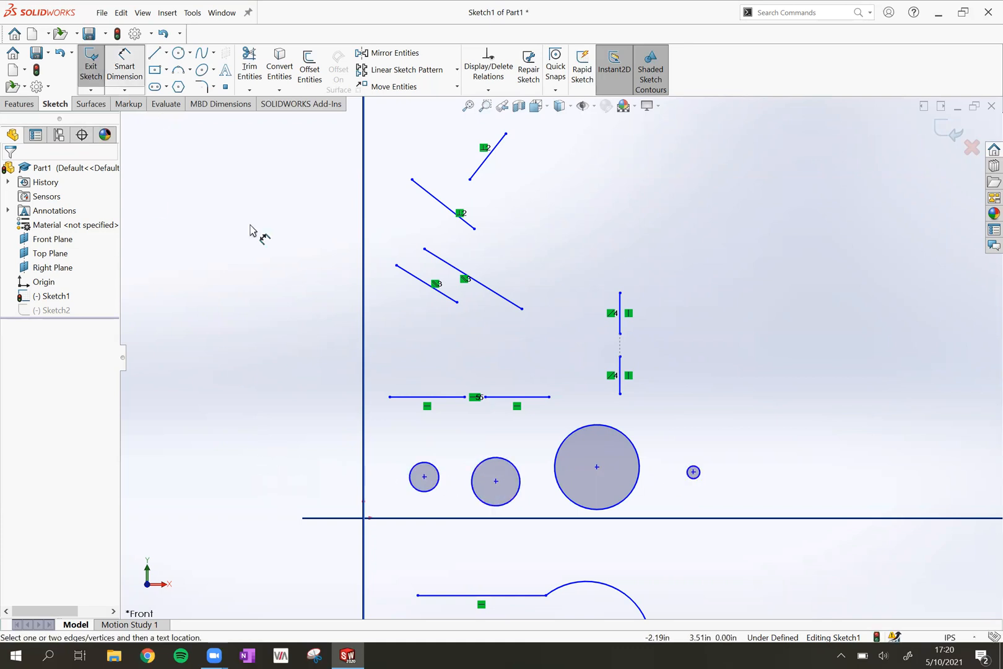
pyautogui.click(428, 468)
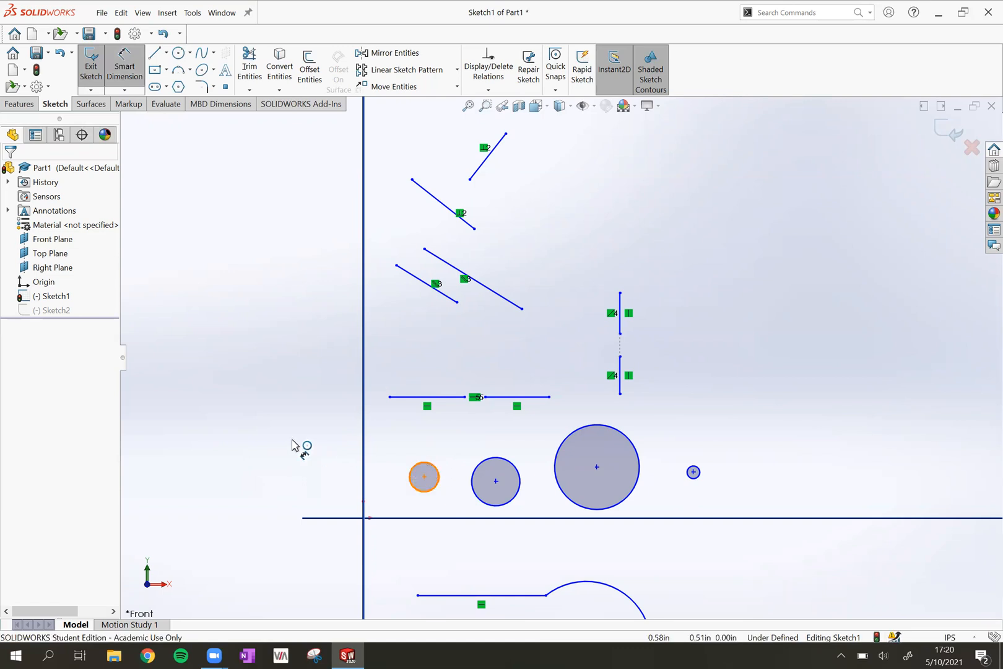
pyautogui.click(280, 456)
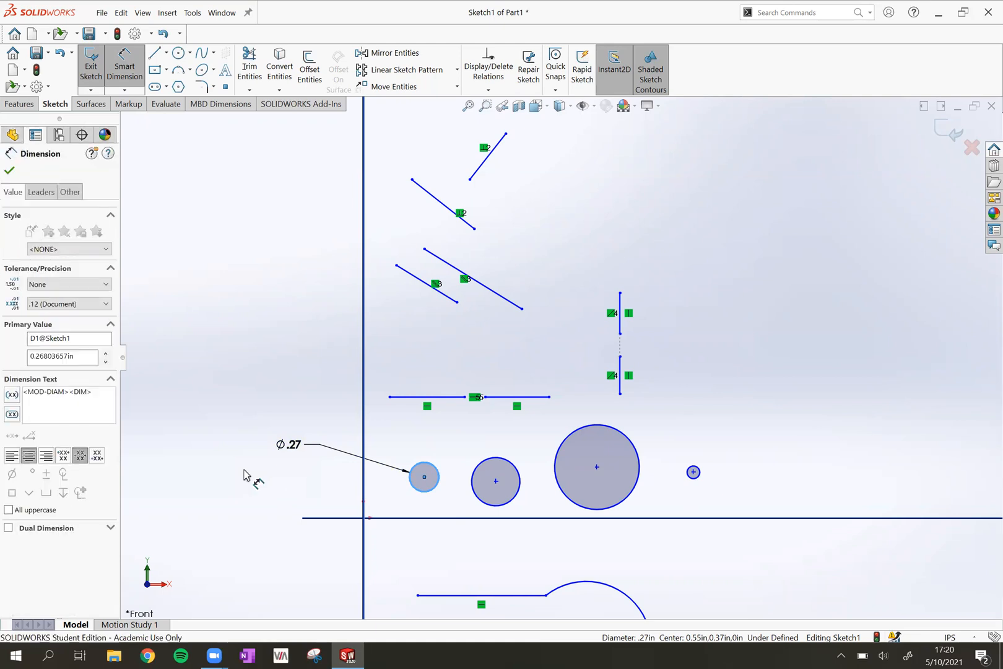
pyautogui.write('.25')
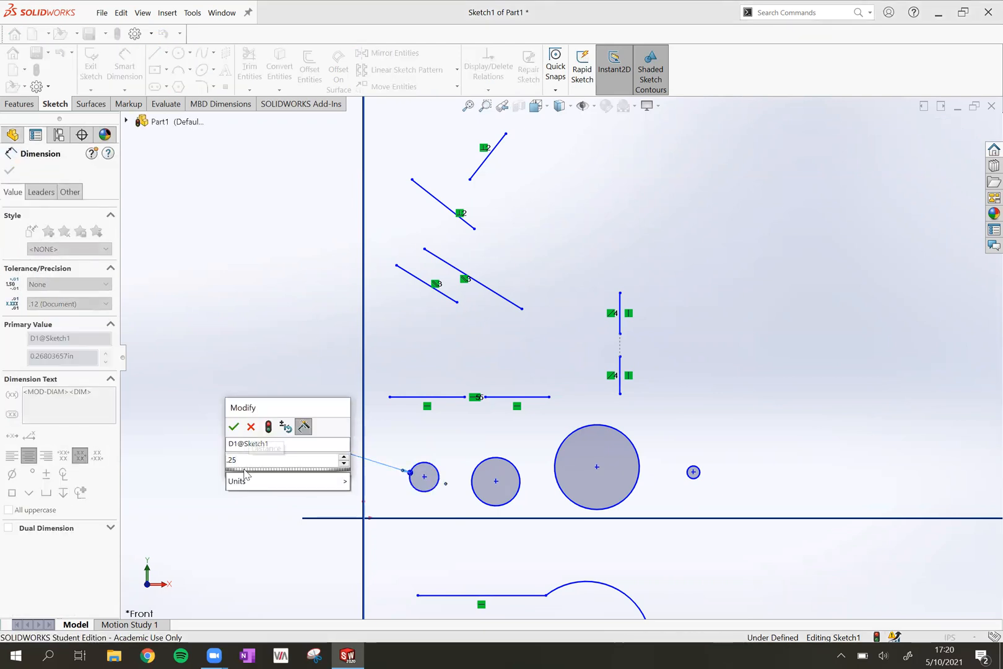
pyautogui.moveTo(233, 489)
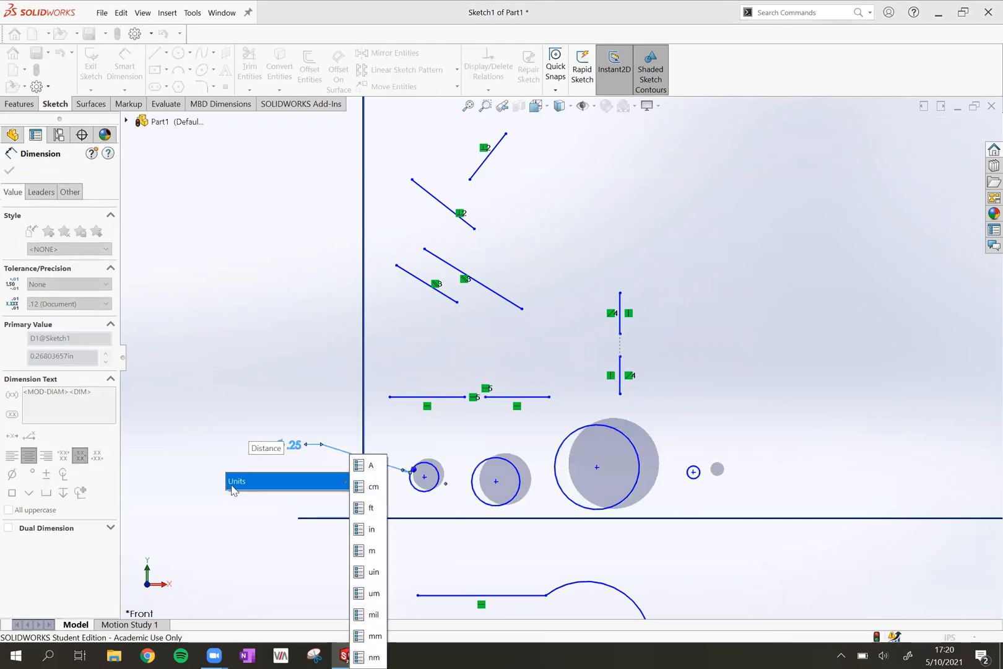
pyautogui.press('Return')
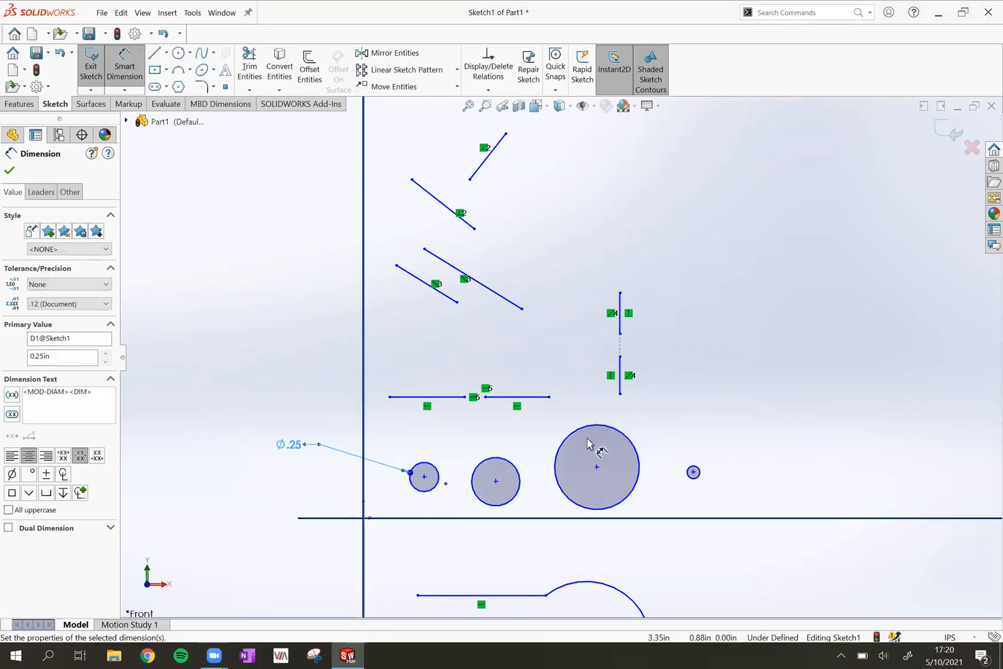
pyautogui.press('Escape')
# Add an Equal relation between the dimensioned 0.25 in circle and the circle beside it.
pyautogui.click(431, 469)
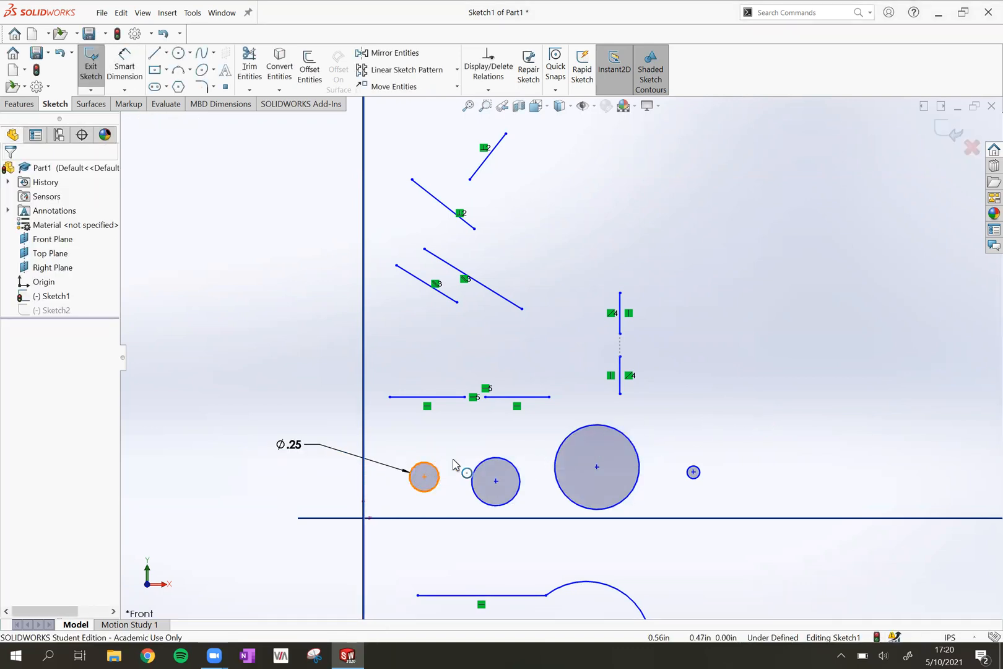
pyautogui.click(510, 465)
pyautogui.keyDown('ctrl'); pyautogui.click(511, 468); pyautogui.keyUp('ctrl')
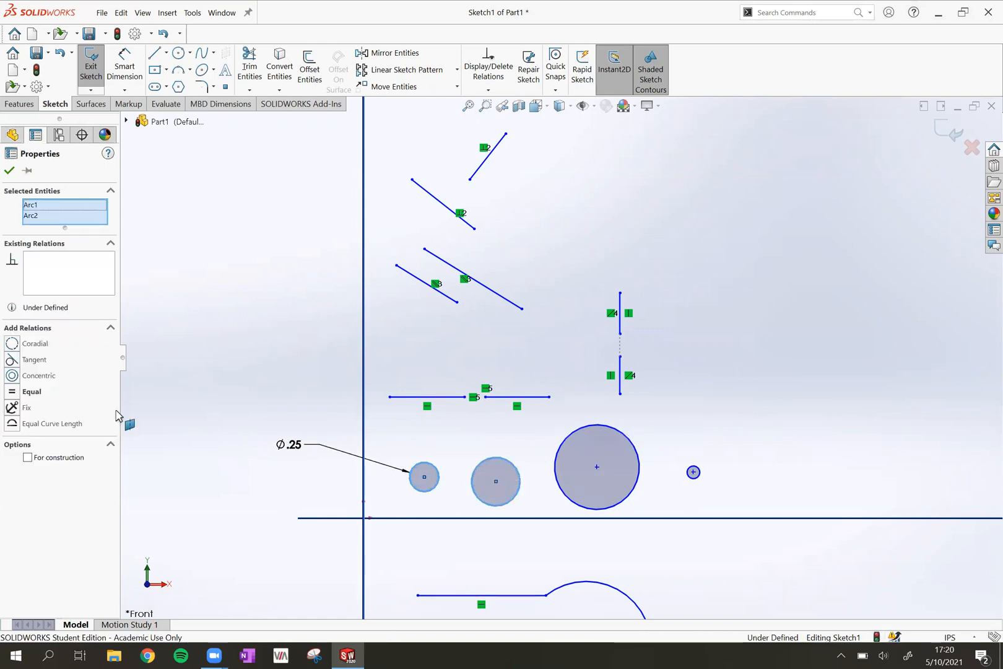
pyautogui.click(11, 393)
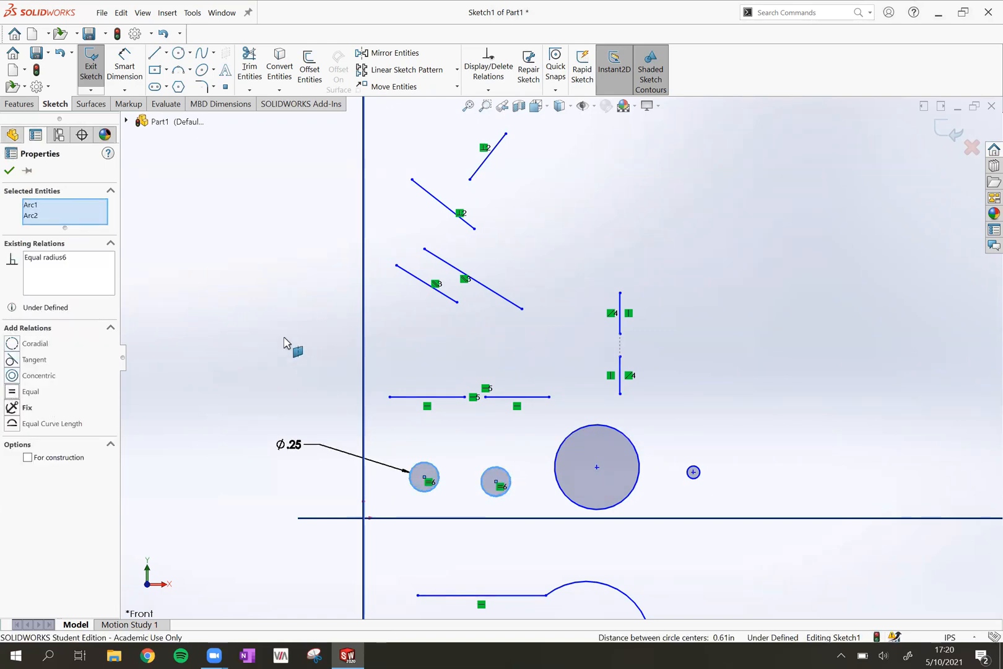
pyautogui.click(529, 492)
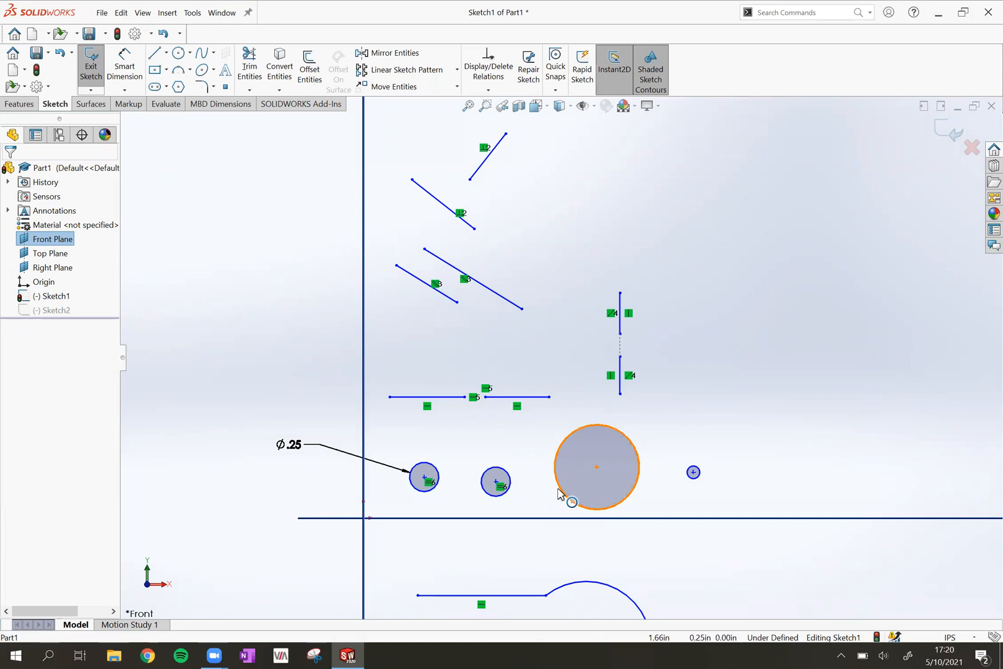
# Add an Equal relation between the large circle and the tiny circle at the right end of the row.
pyautogui.click(688, 477)
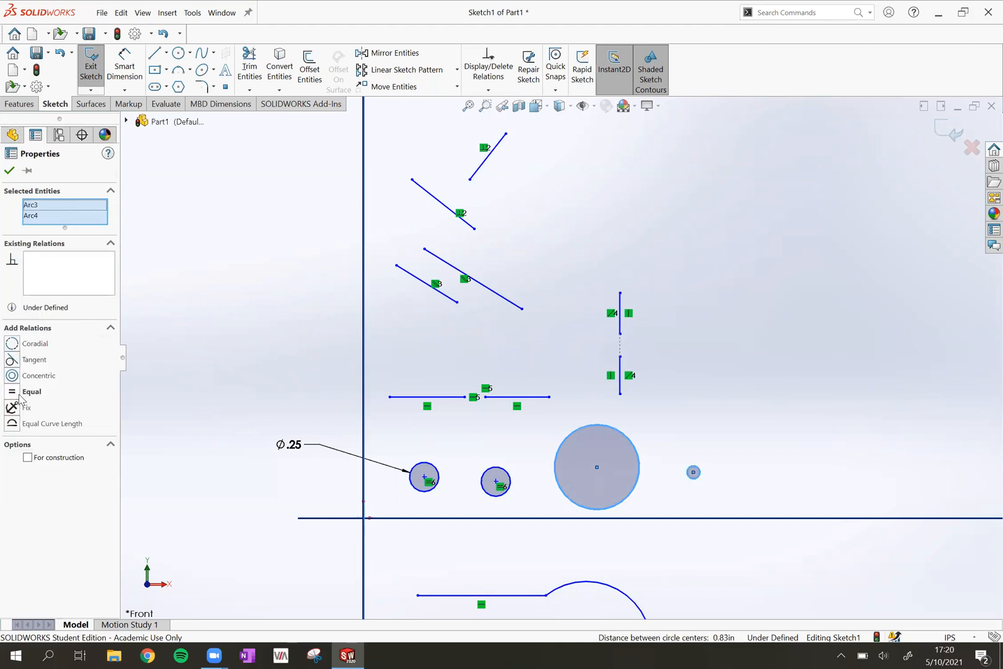
pyautogui.click(12, 391)
pyautogui.click(216, 356)
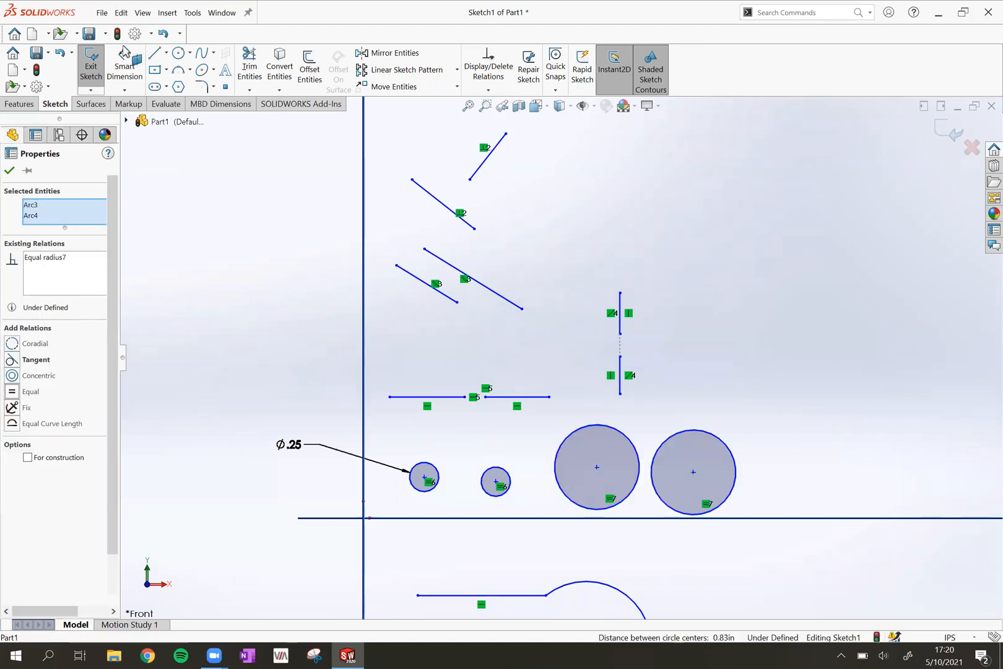
# Dimension the rightmost circle in the row with a diameter of 0.50 in.
pyautogui.click(126, 69)
pyautogui.click(714, 438)
pyautogui.click(807, 439)
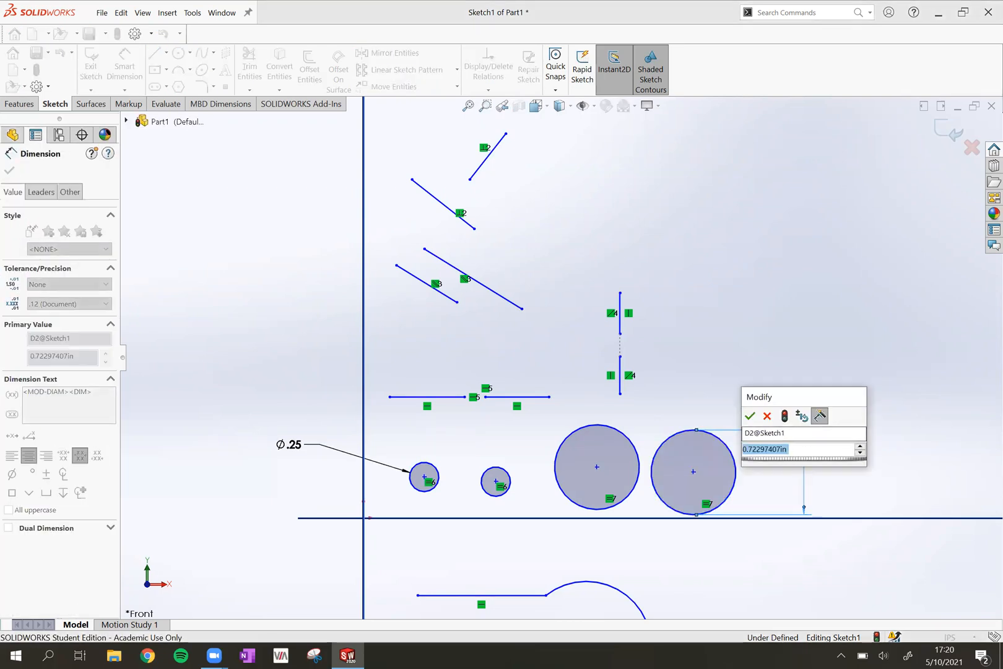
pyautogui.write('1')
pyautogui.press('Return')
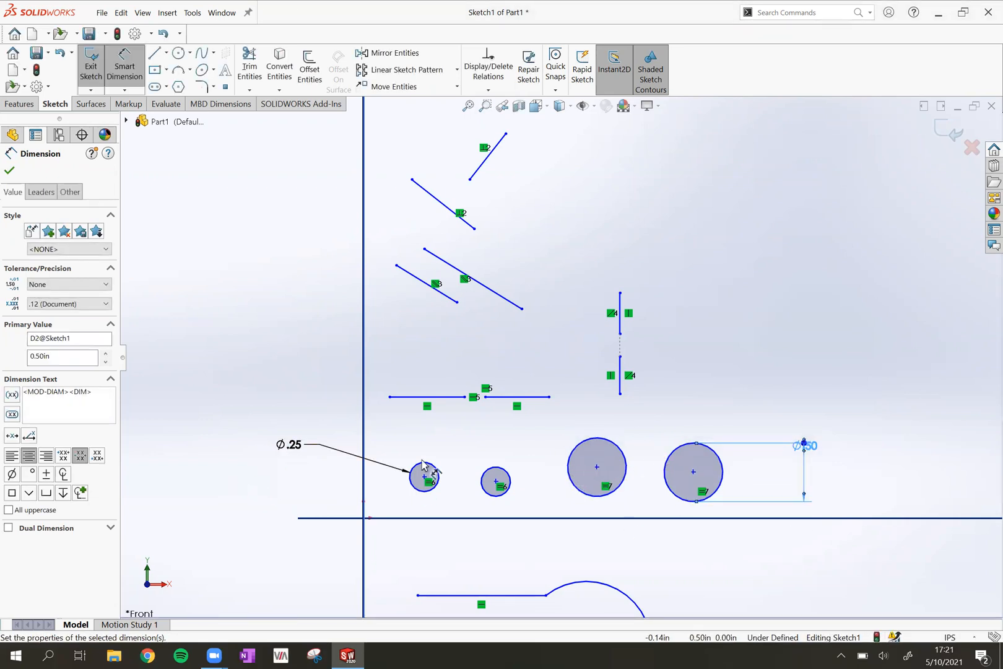
pyautogui.press('Escape')
pyautogui.press('Escape')
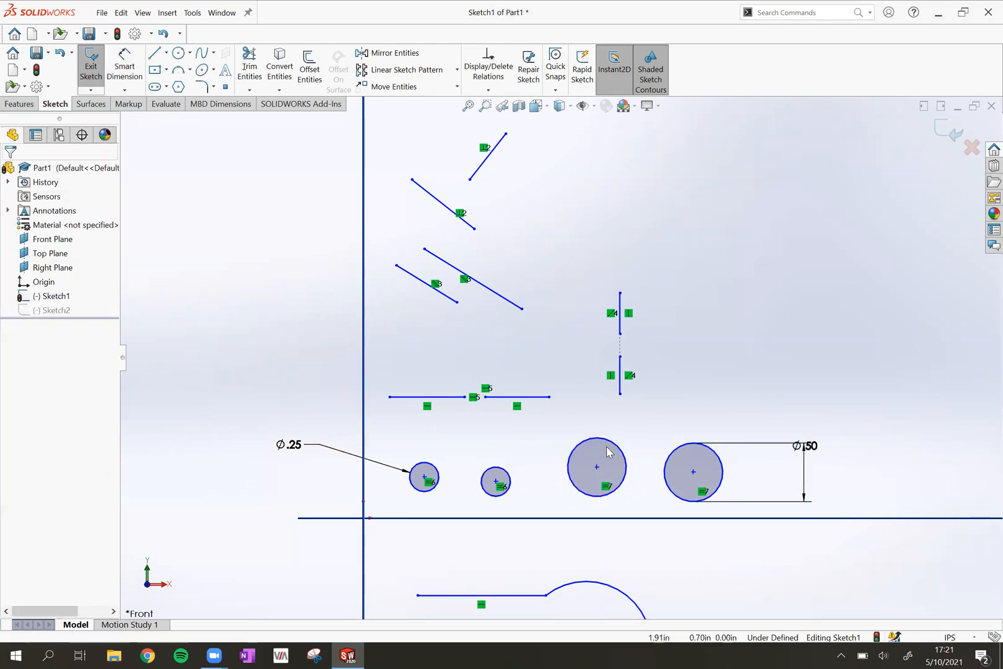
# Add an Equal relation between the two collinear vertical lines above the large circles.
pyautogui.click(622, 318)
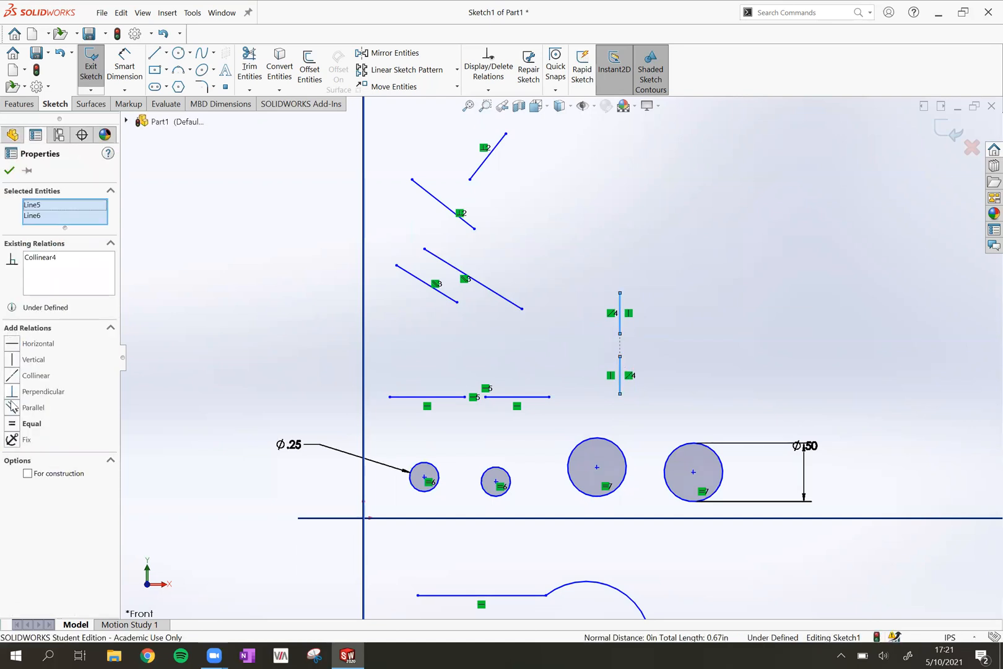
pyautogui.click(12, 423)
pyautogui.click(419, 414)
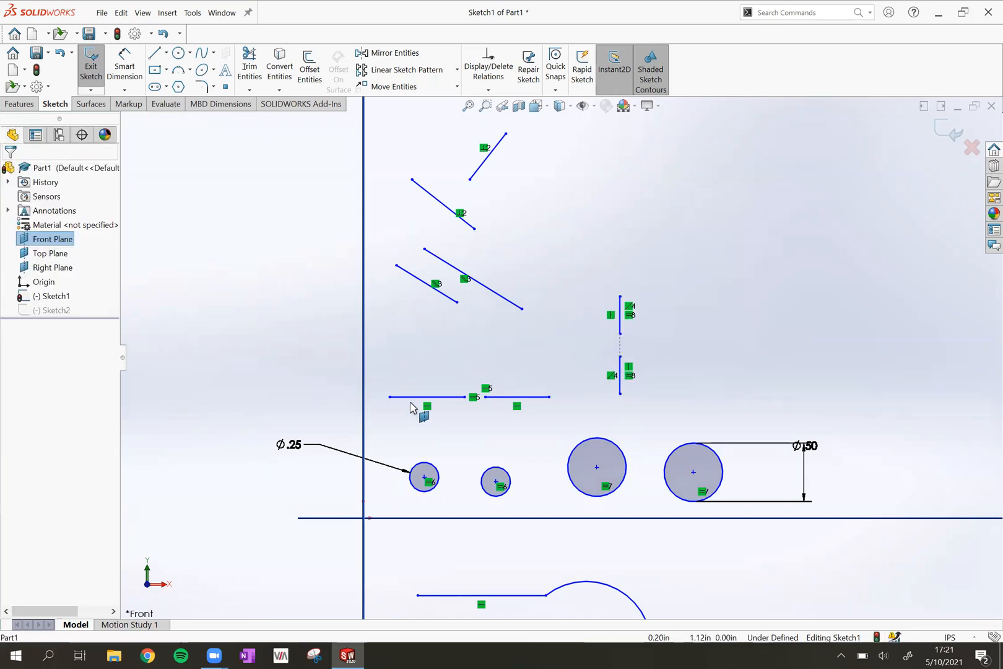
# Add a Tangent relation between the horizontal line and the connected arc below the circle row.
pyautogui.scroll(1, 501, 421)
pyautogui.scroll(1, 517, 442)
pyautogui.scroll(2, 615, 509)
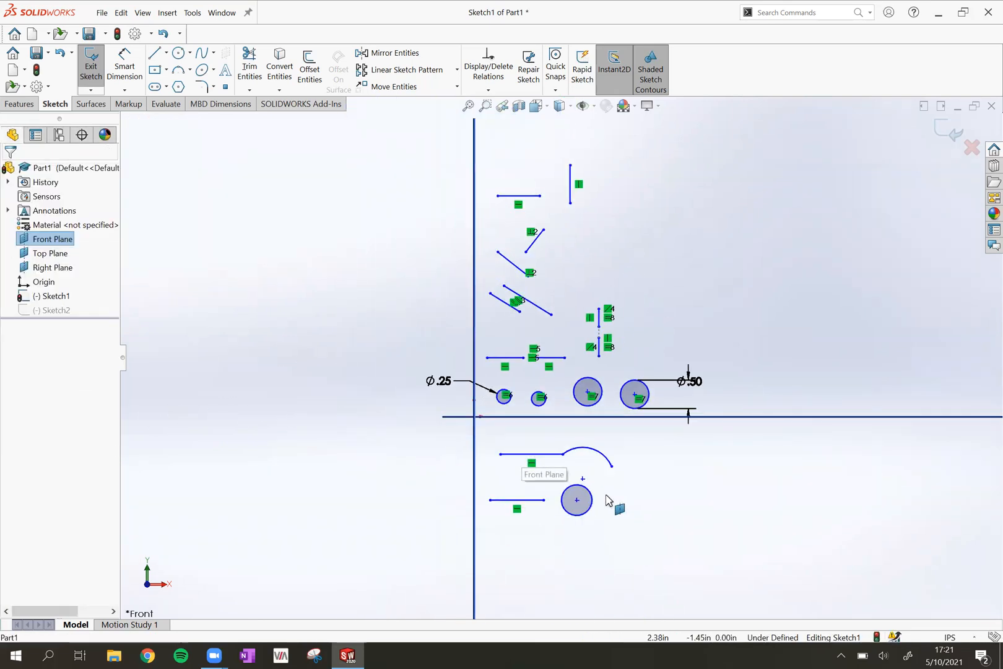
pyautogui.scroll(-3, 580, 471)
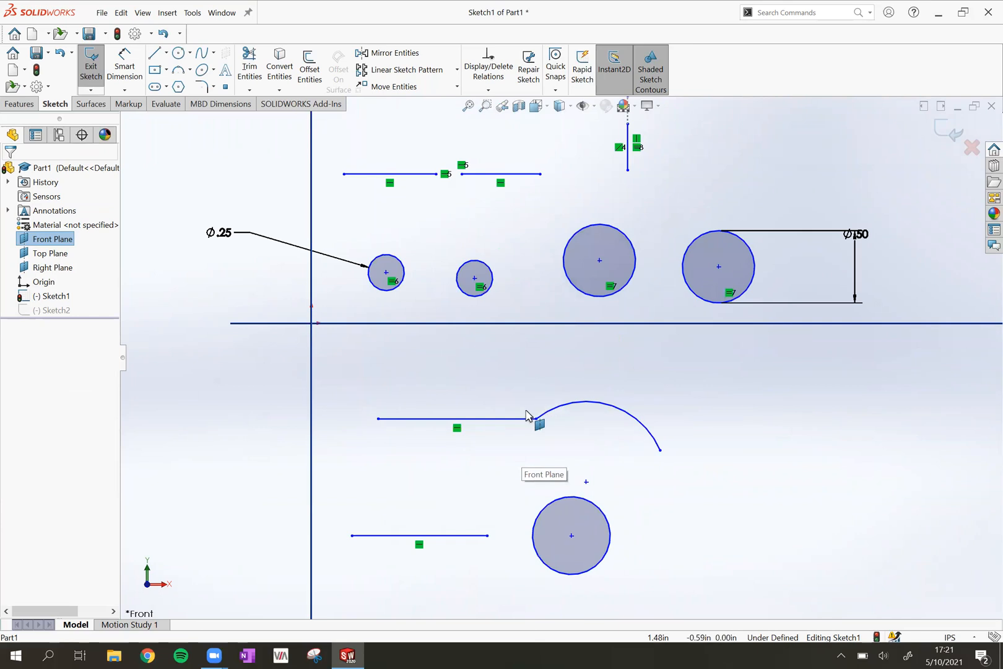
pyautogui.click(501, 424)
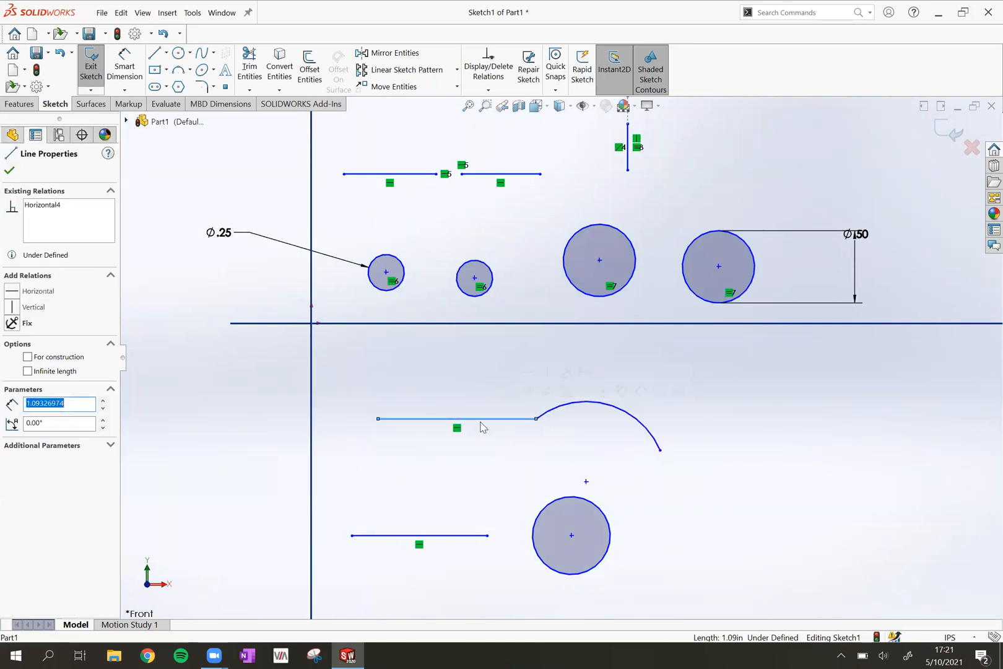
pyautogui.click(560, 413)
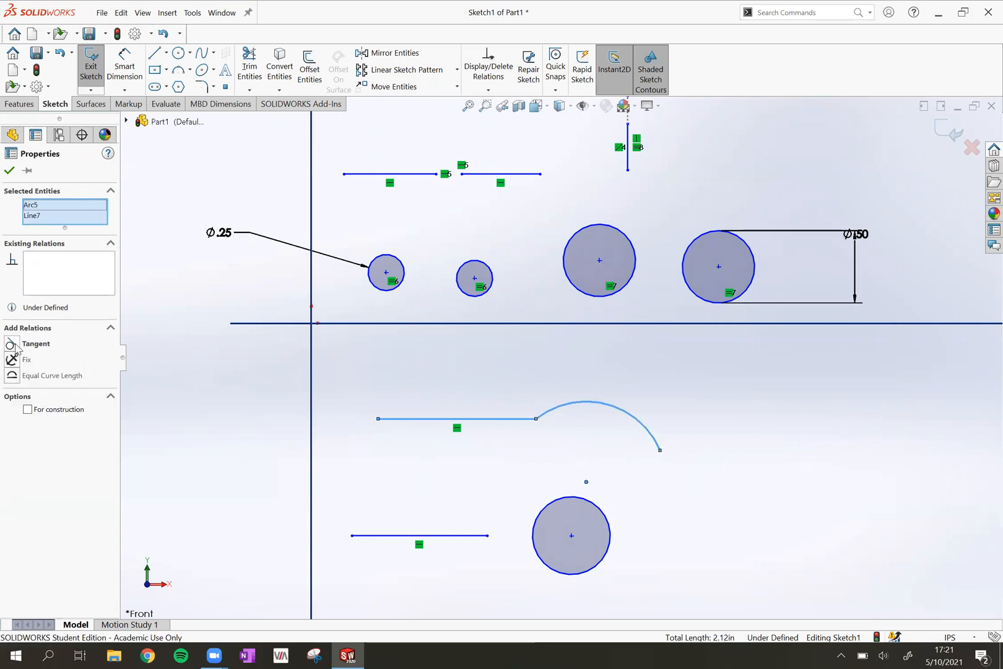
pyautogui.click(11, 345)
pyautogui.click(385, 395)
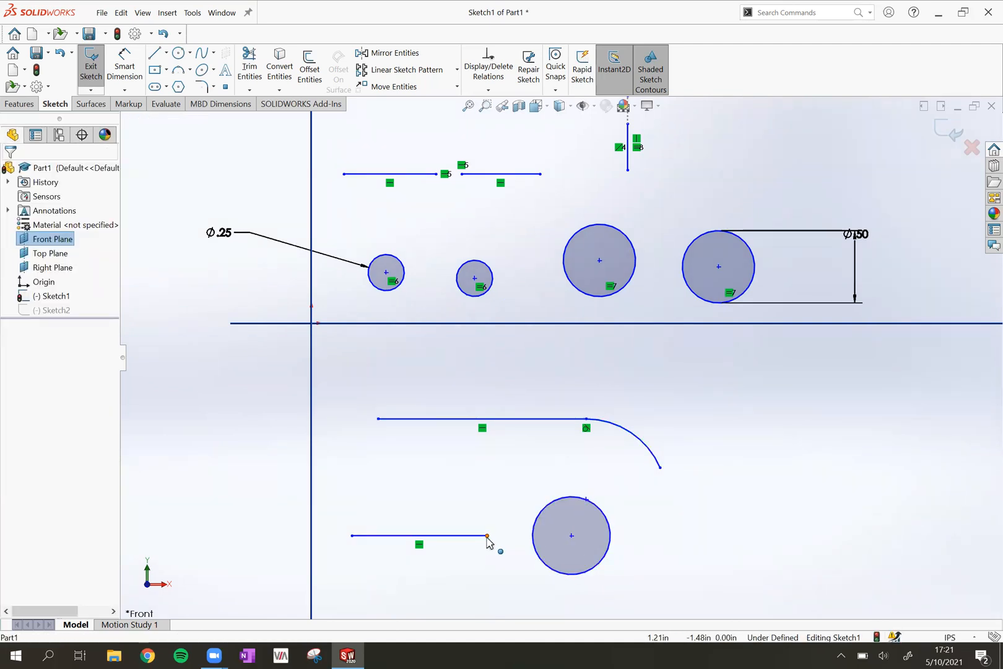
# Merge the right endpoint of the lowest horizontal line with the center point of the adjacent circle.
pyautogui.click(488, 536)
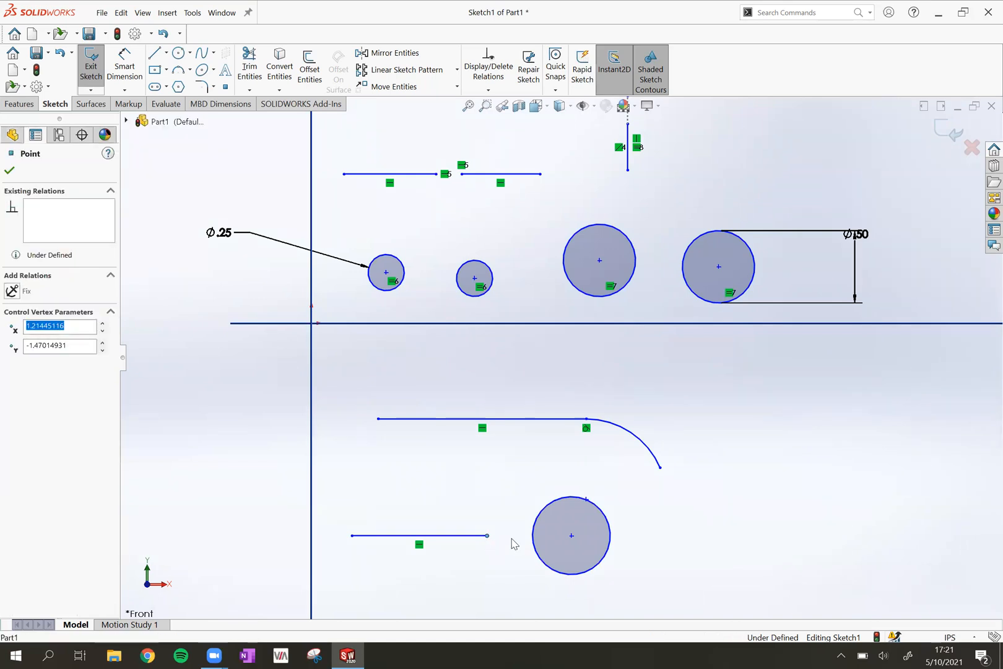
pyautogui.write('1.79825394')
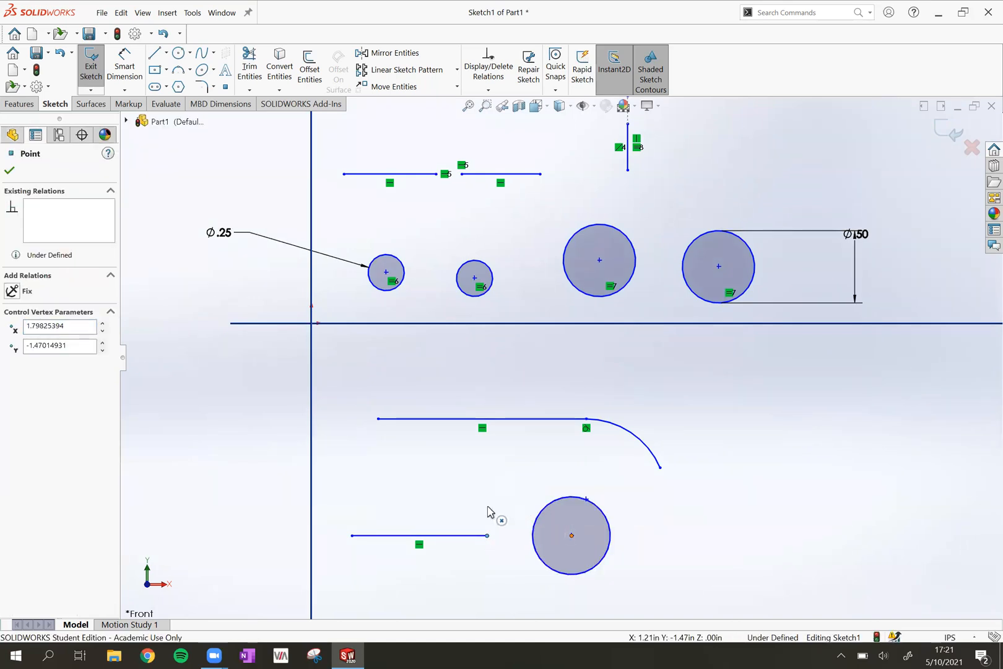
pyautogui.click(12, 392)
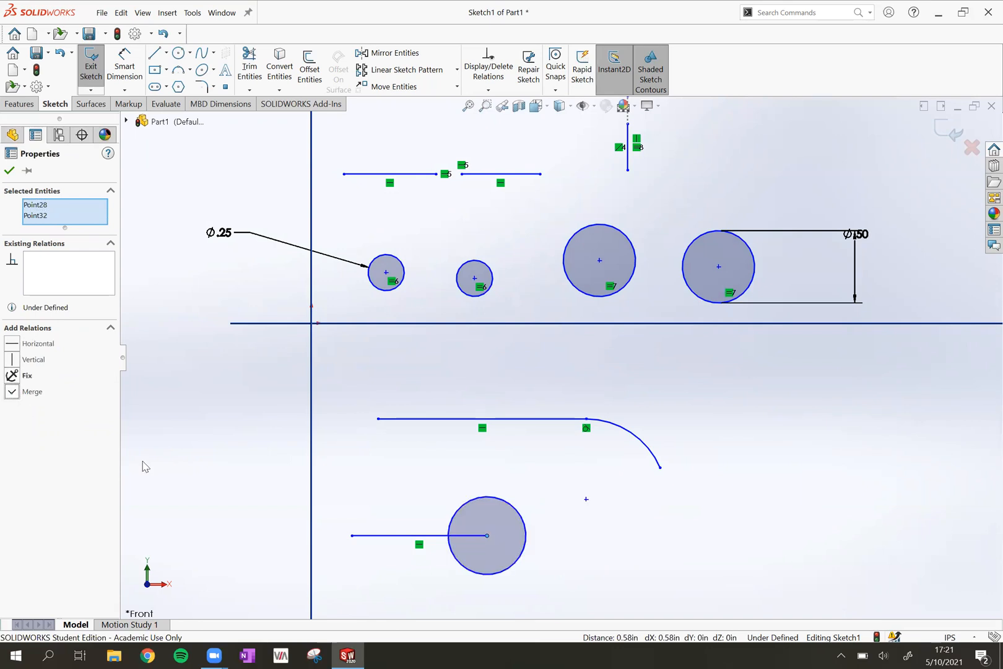
pyautogui.click(236, 482)
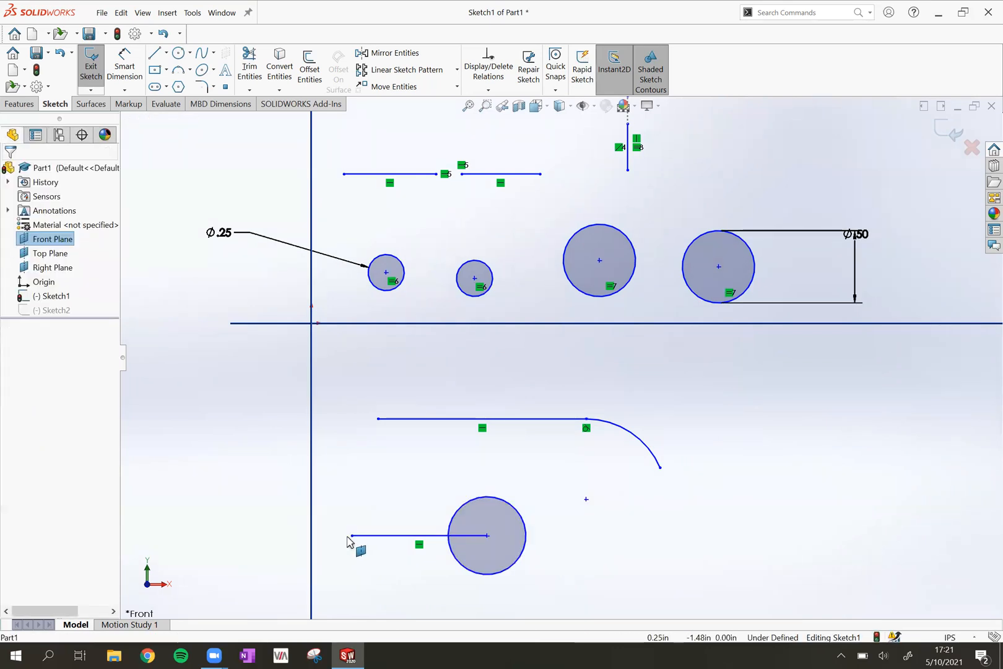
pyautogui.click(352, 536)
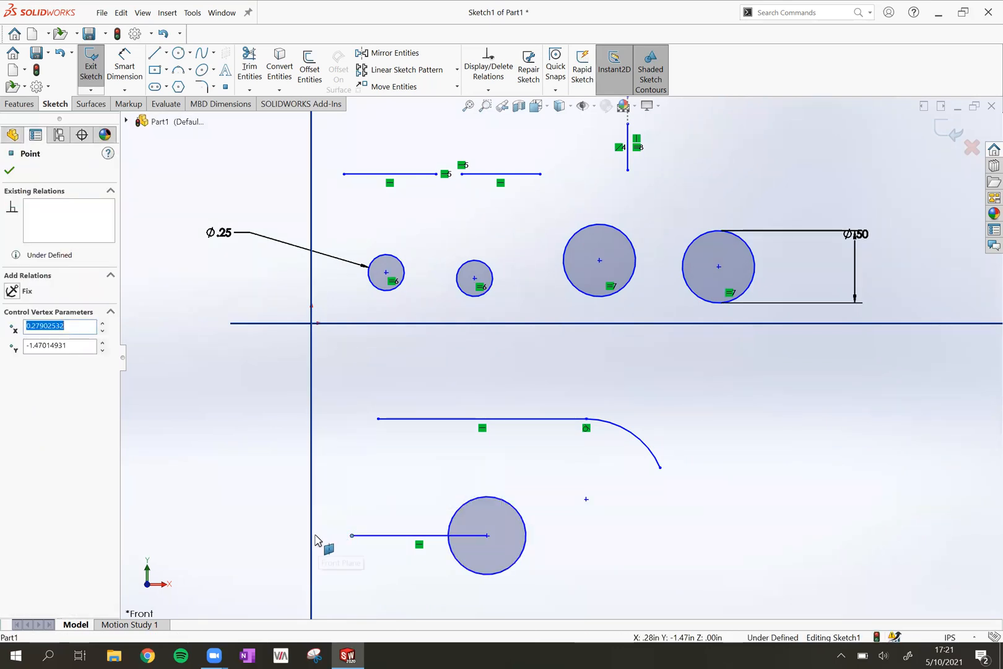
pyautogui.click(310, 544)
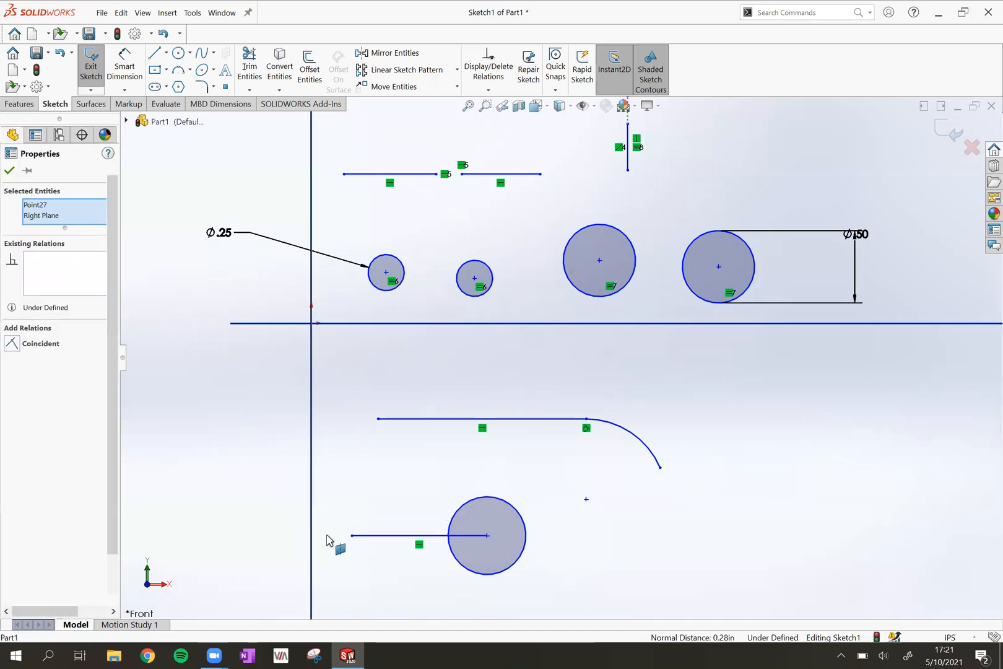
pyautogui.click(327, 535)
# Add a Coincident relation between the left endpoint of the lowest horizontal line and the Right Plane.
pyautogui.click(351, 536)
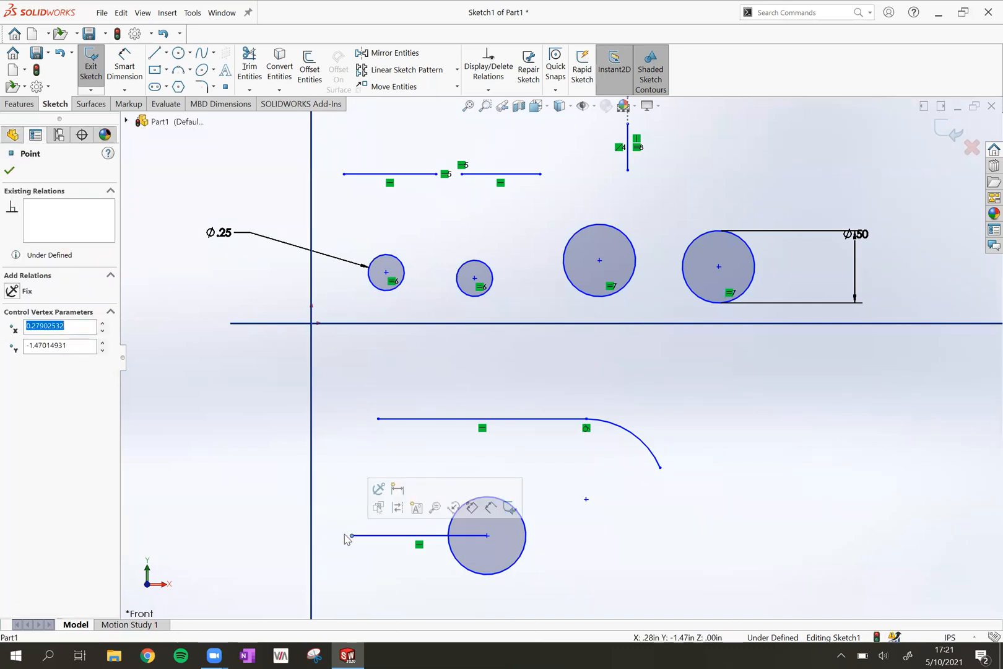
pyautogui.keyDown('ctrl'); pyautogui.click(312, 538); pyautogui.keyUp('ctrl')
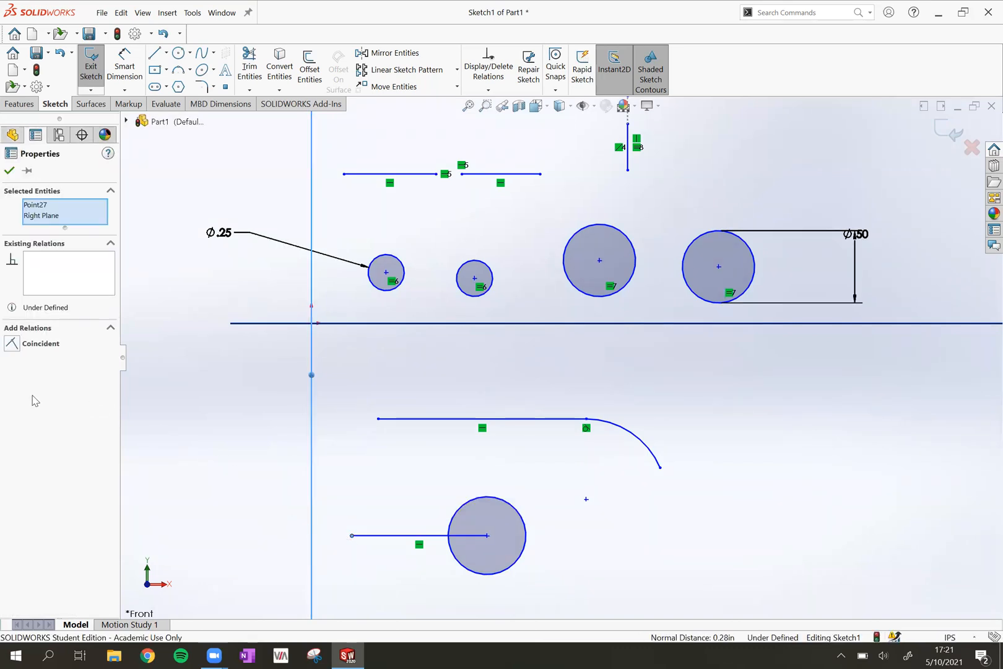
pyautogui.click(11, 344)
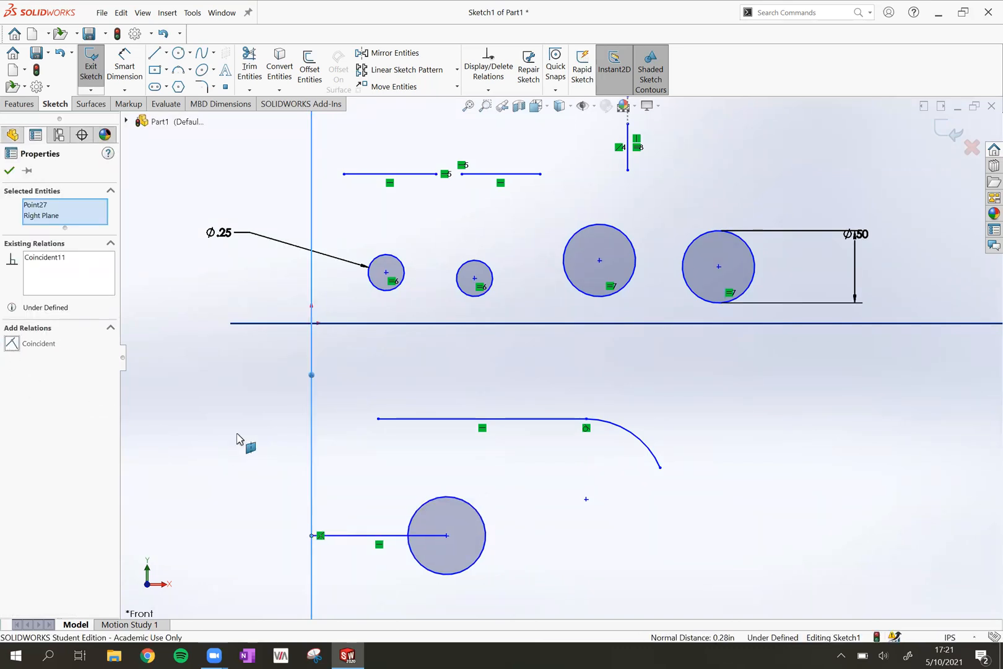
pyautogui.click(372, 578)
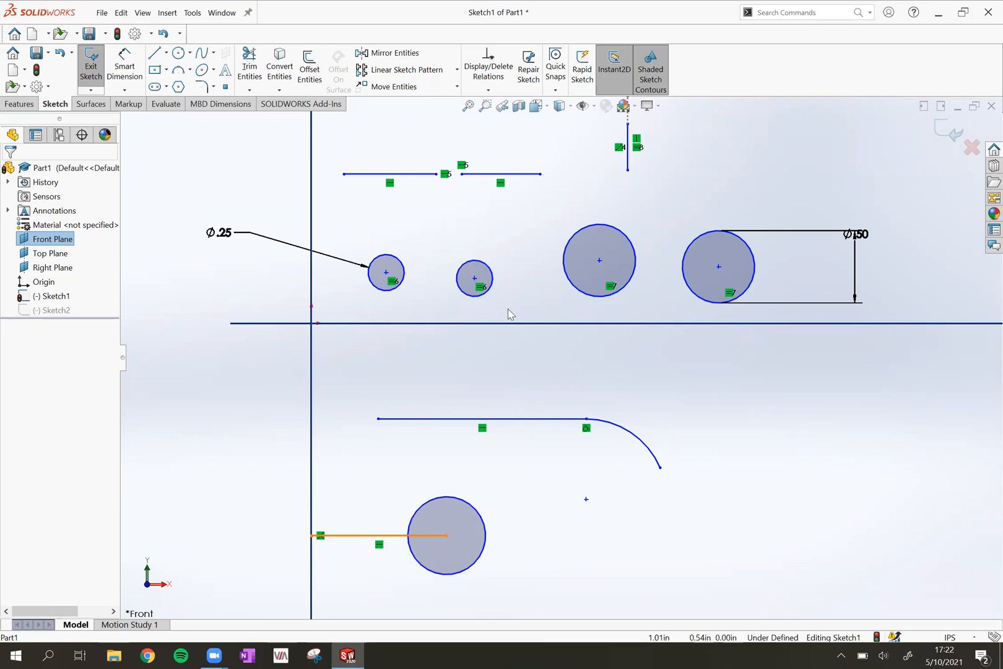
# Add a Tangent relation between the third circle from the left in the circle row and the Top Plane.
pyautogui.scroll(-1, 676, 314)
pyautogui.scroll(3, 676, 312)
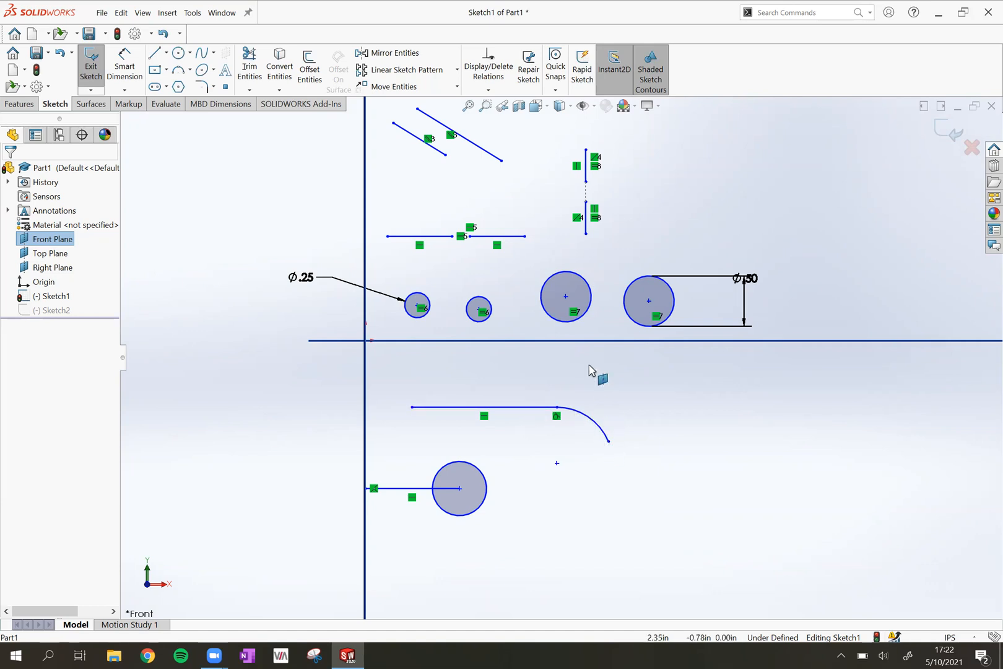
pyautogui.click(558, 327)
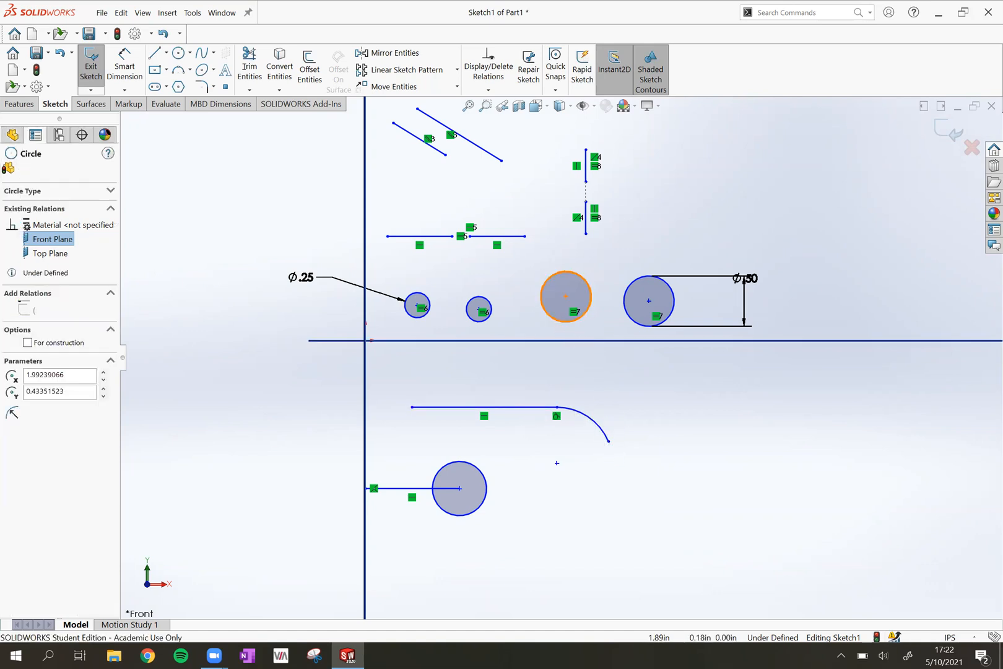
pyautogui.keyDown('ctrl'); pyautogui.click(572, 341); pyautogui.keyUp('ctrl')
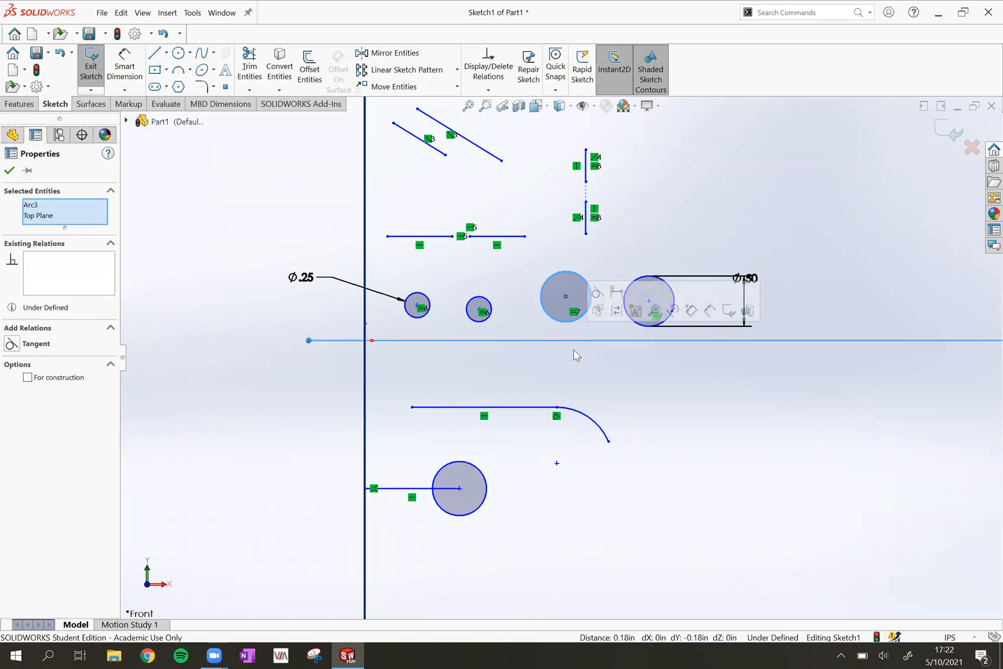
pyautogui.click(11, 345)
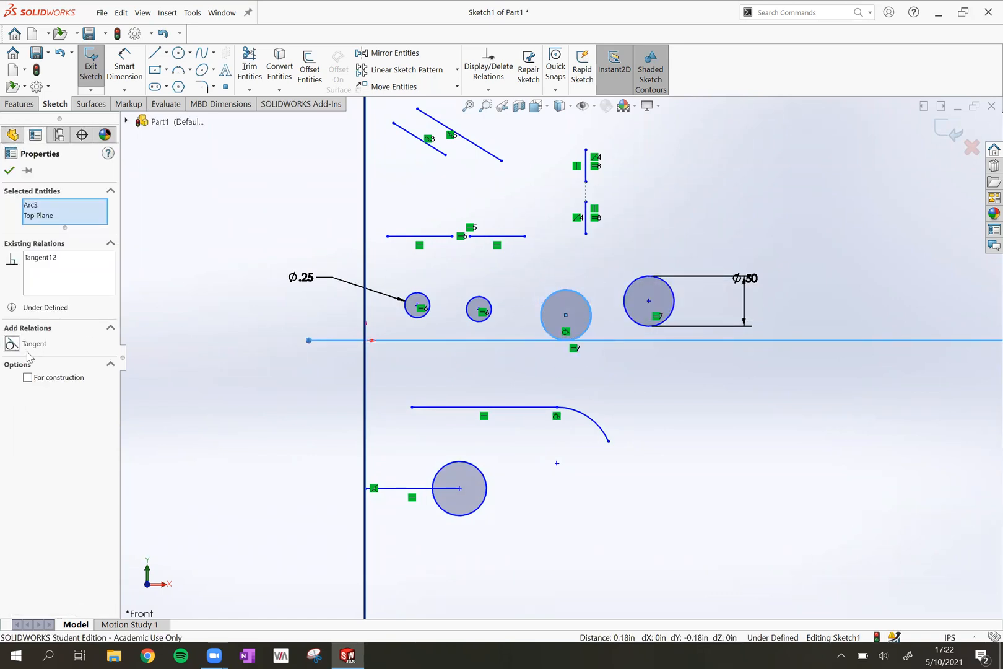
pyautogui.click(479, 369)
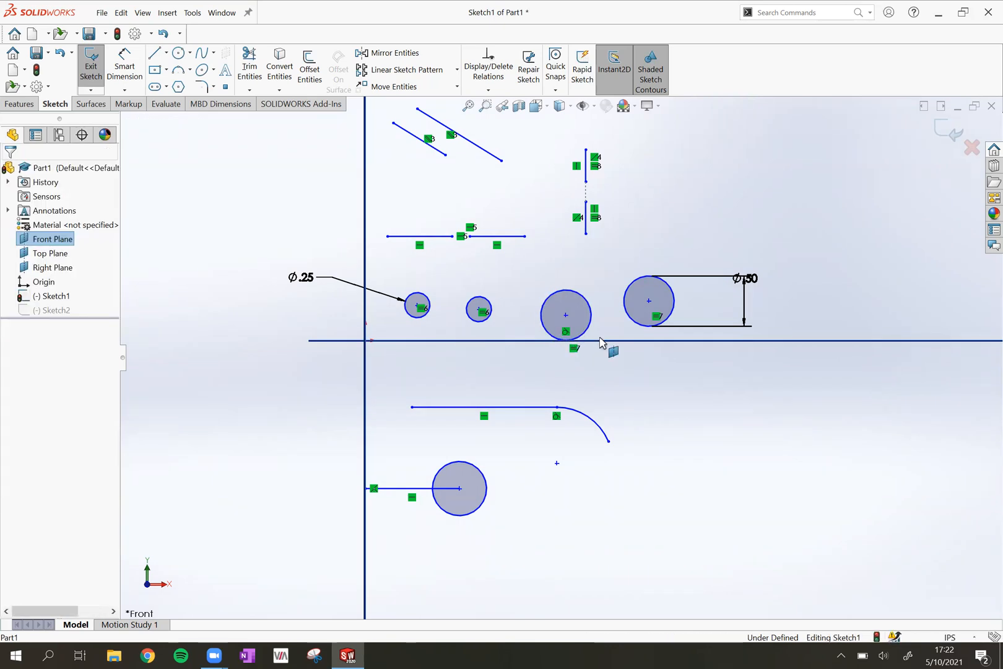